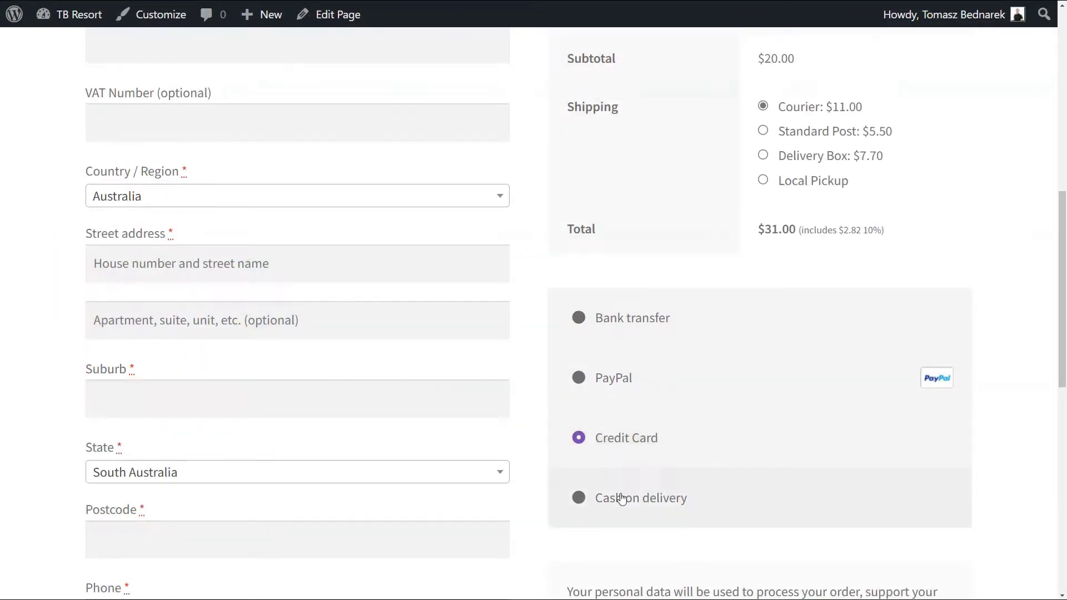
After trying cash on delivery and bank transfer, remove cash on delivery from Standard Post with a 100 threshold.
{"action": "left_click", "coordinate": [619, 496]}
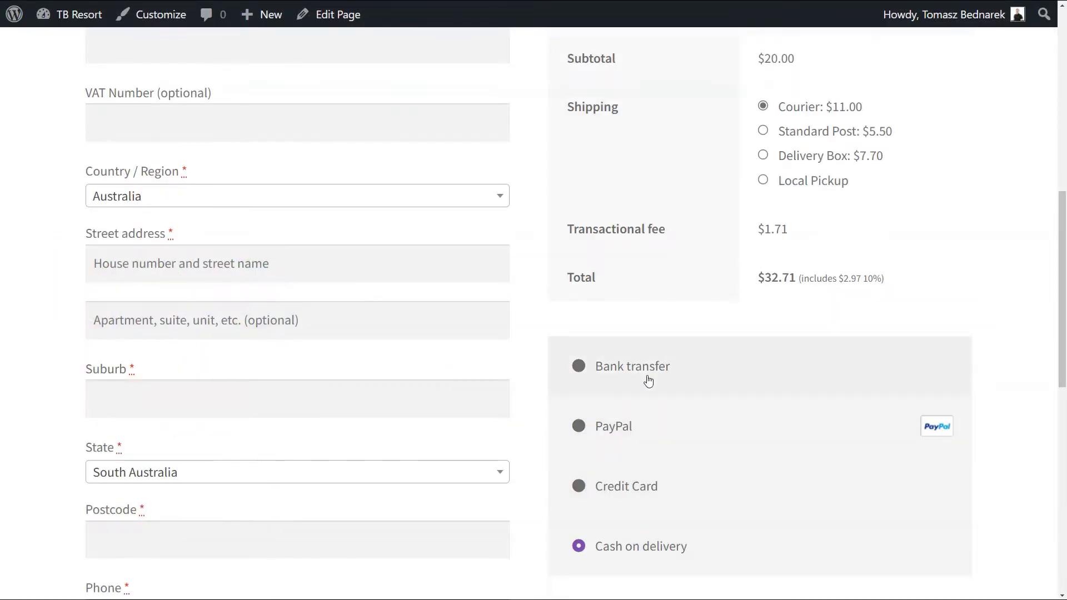
{"action": "left_click", "coordinate": [646, 372]}
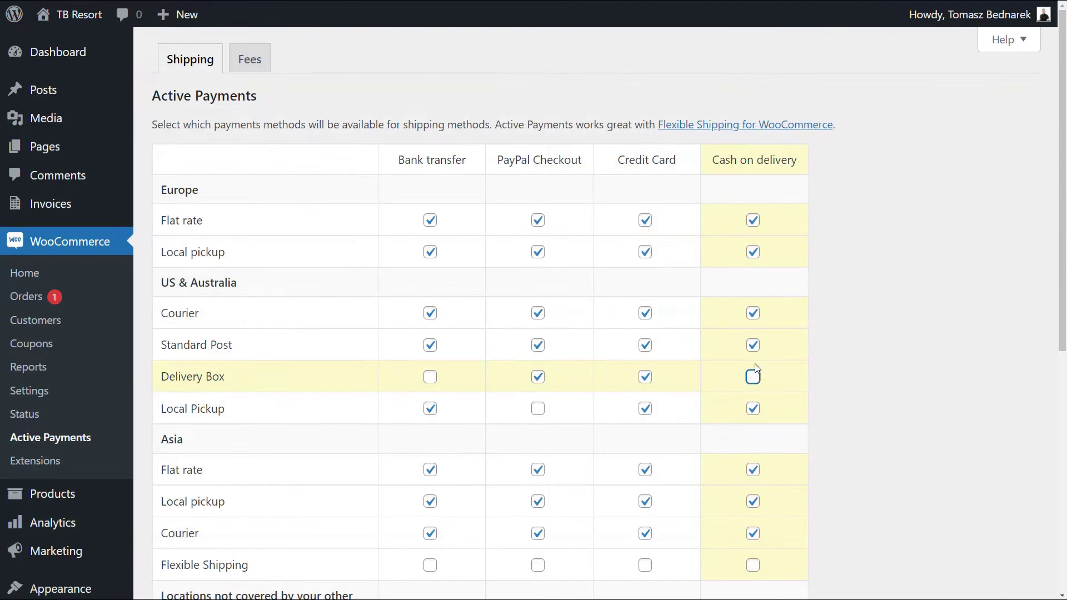
{"action": "left_click", "coordinate": [753, 346]}
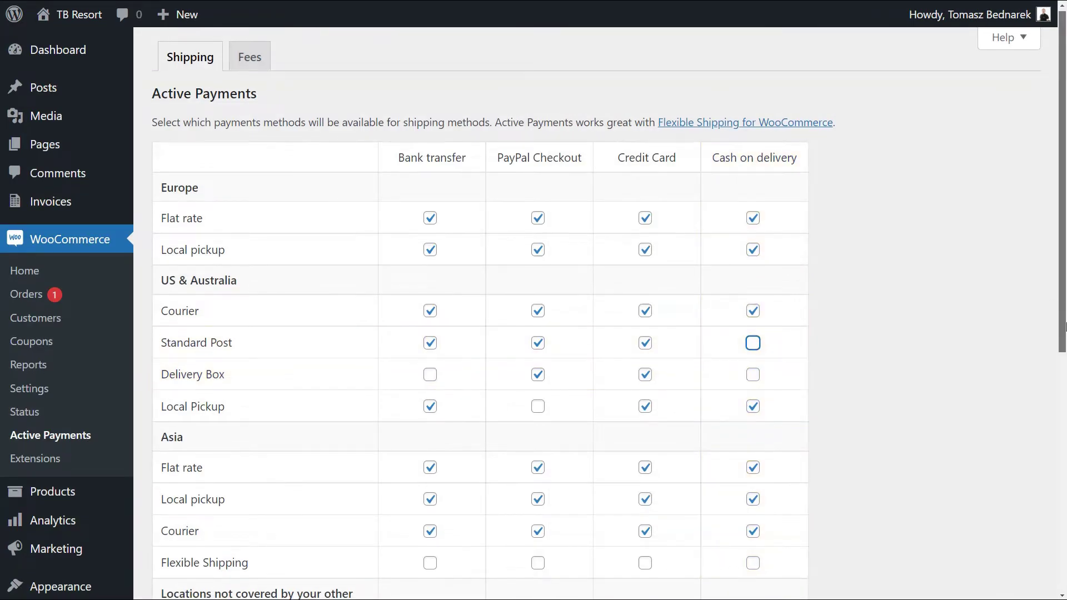
{"action": "scroll", "coordinate": [812, 436], "scroll_direction": "down", "scroll_amount": 5}
{"action": "left_click", "coordinate": [763, 425]}
{"action": "type", "text": "1"}
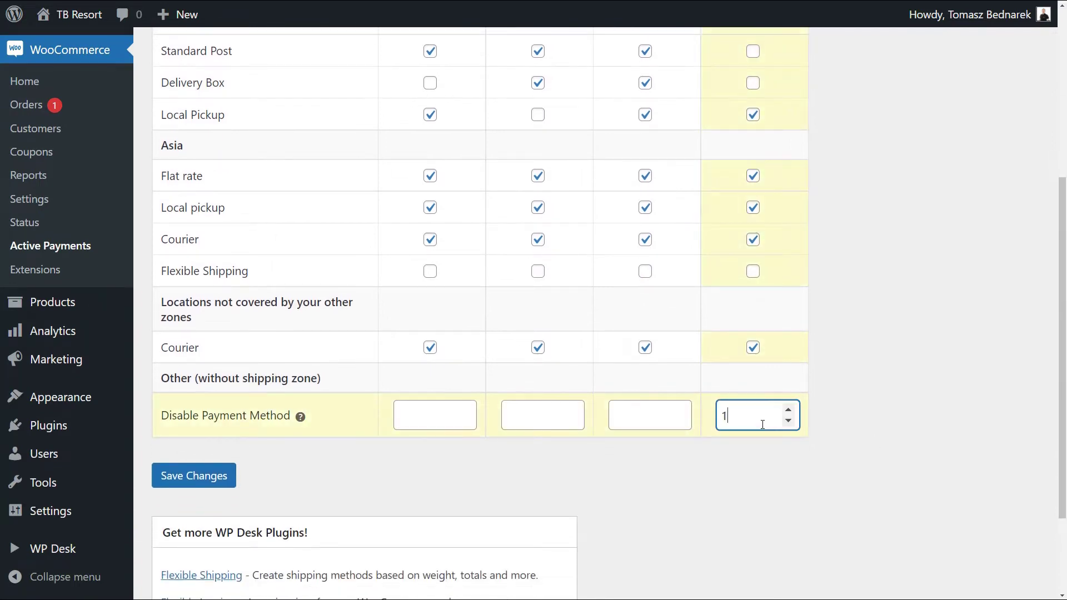
{"action": "type", "text": "00"}
{"action": "key", "text": "Tab"}
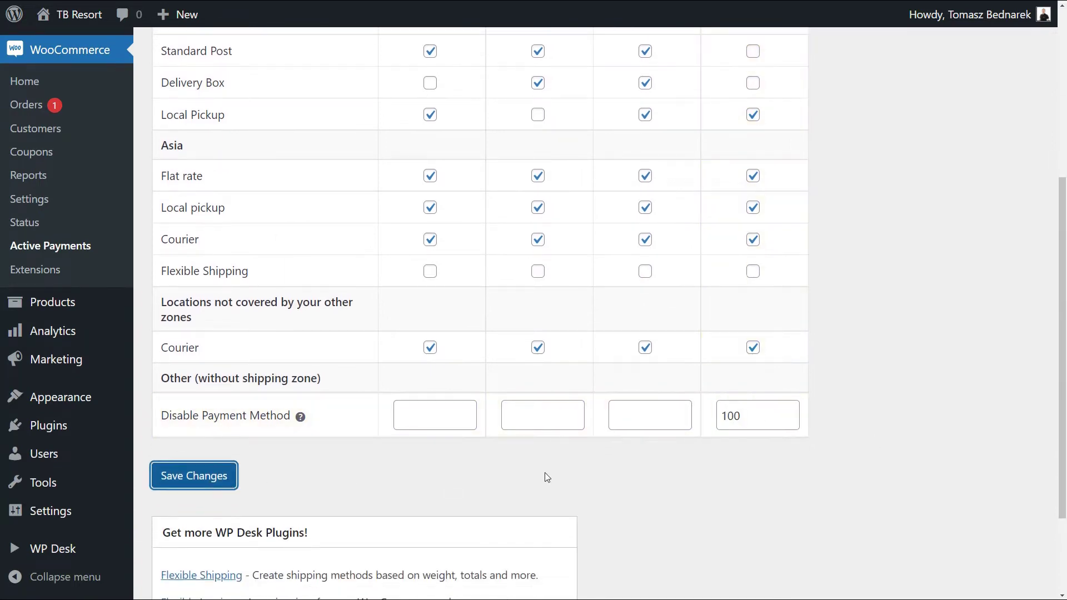
{"action": "key", "text": "Return"}
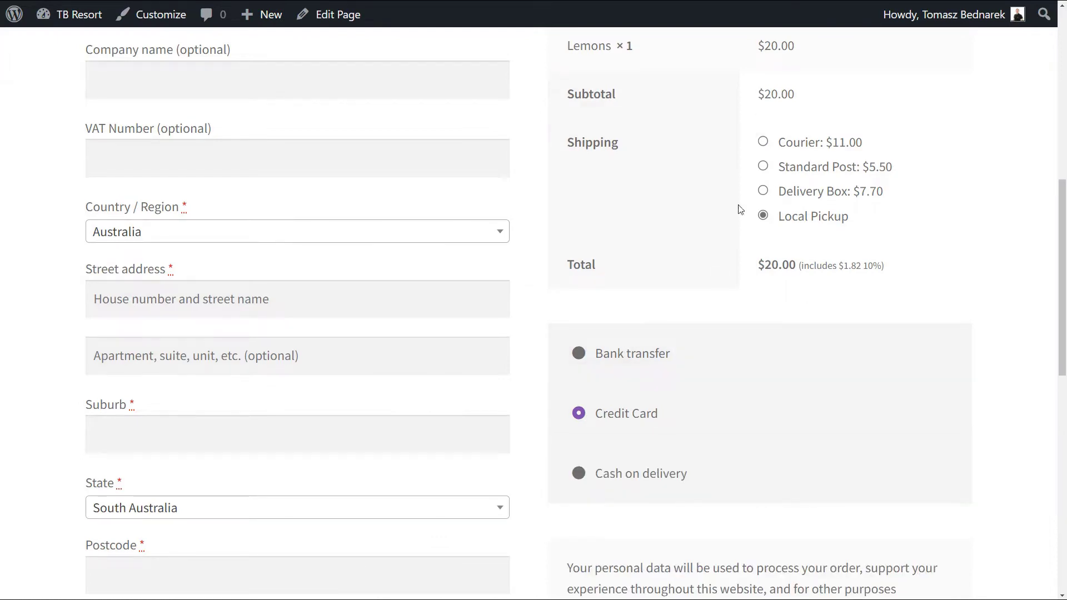
Try Courier, Standard Post, Delivery Box and Local Pickup shipping at checkout.
{"action": "left_click", "coordinate": [764, 141]}
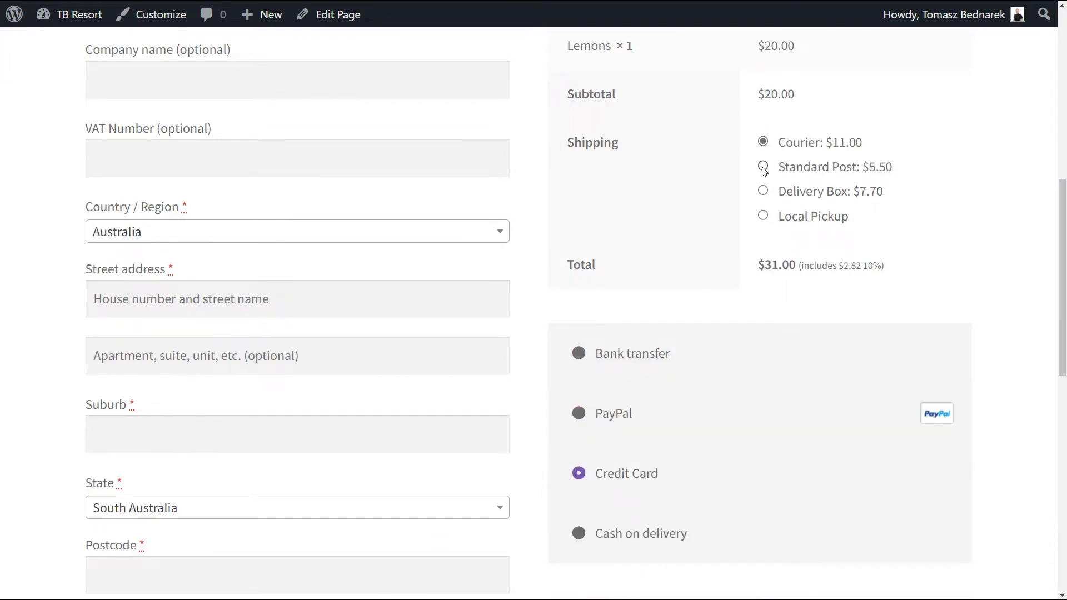
{"action": "left_click", "coordinate": [763, 167]}
{"action": "left_click", "coordinate": [763, 190]}
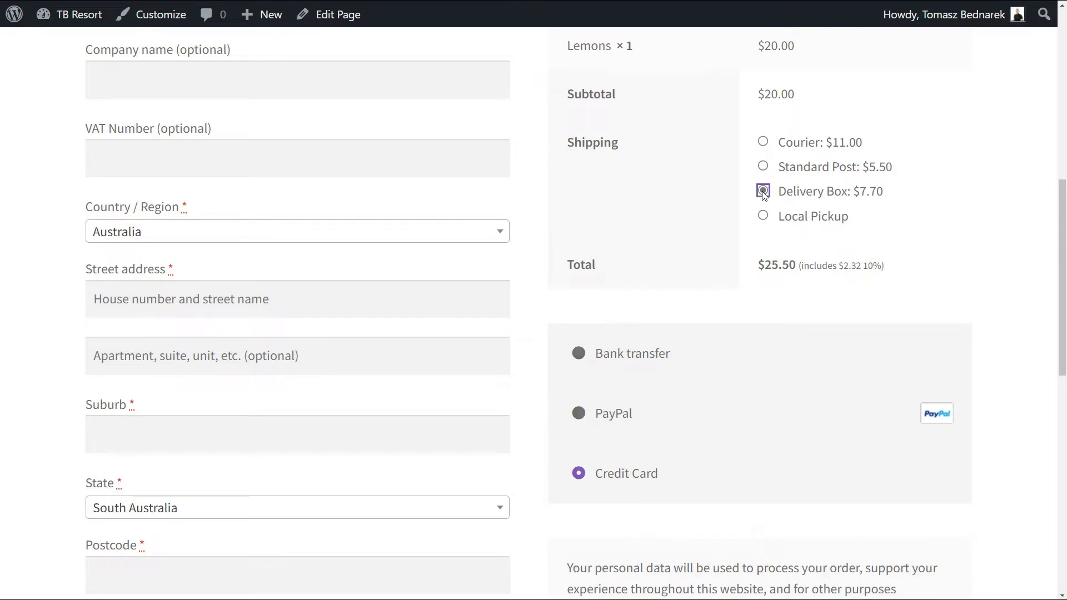
{"action": "left_click", "coordinate": [763, 216]}
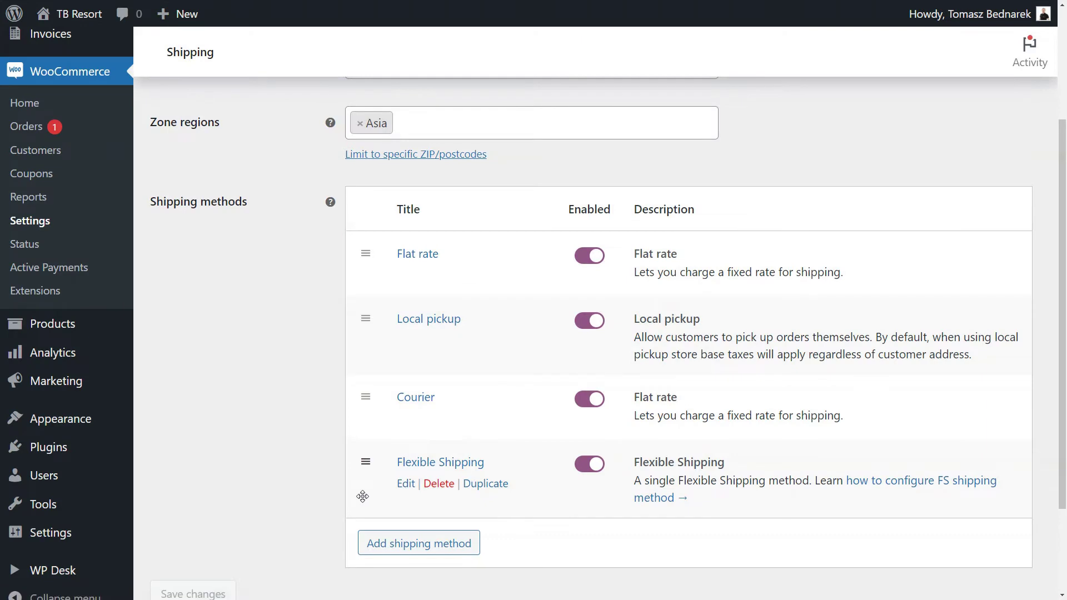
Open the Flexible Shipping settings, then the invoice for the processing order.
{"action": "left_click", "coordinate": [405, 483]}
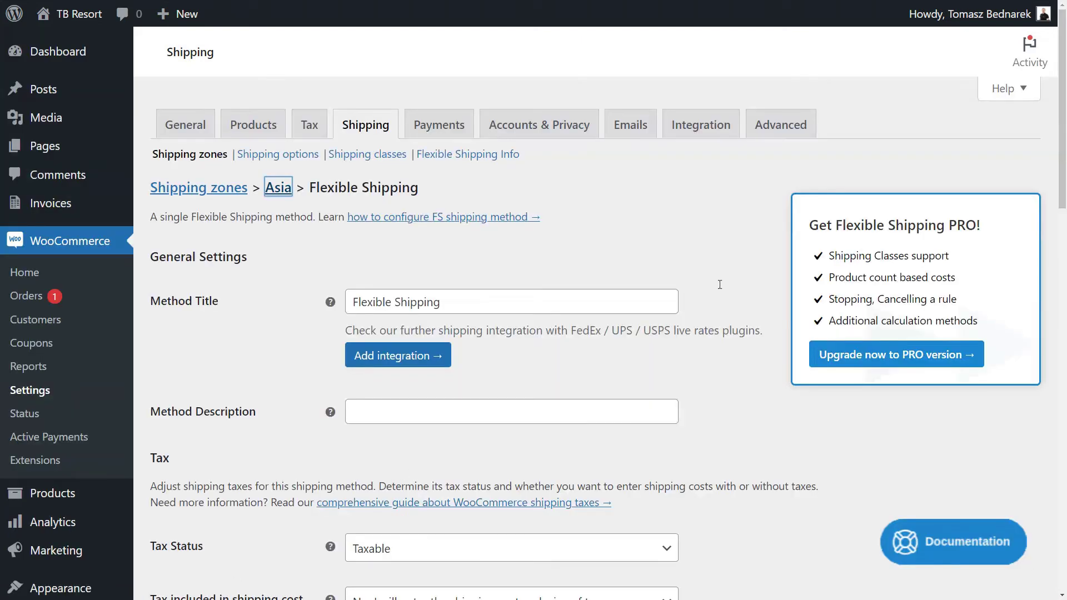
{"action": "left_click_drag", "start_coordinate": [1066, 225], "coordinate": [1066, 521]}
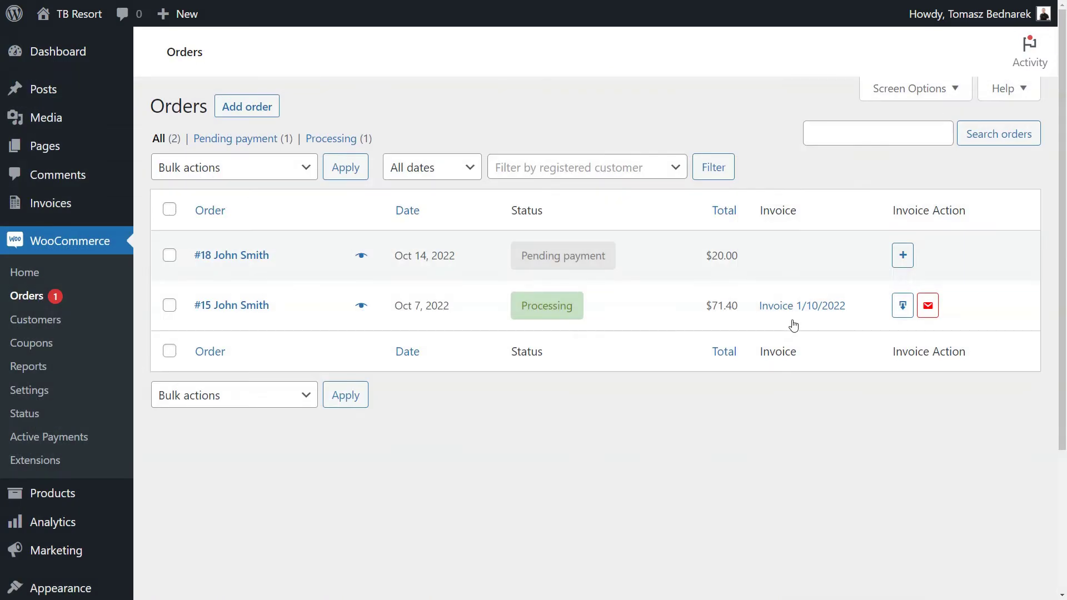
{"action": "left_click", "coordinate": [793, 321]}
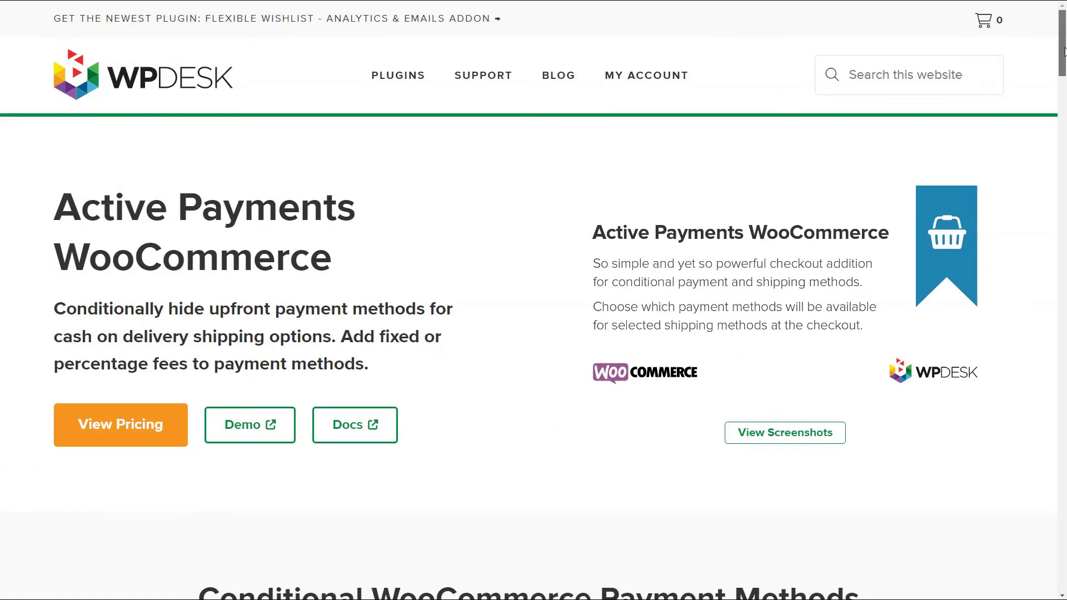
Scroll the Active Payments product page and jump to its View Pricing plans.
{"action": "mouse_move", "coordinate": [1064, 51]}
{"action": "left_mouse_down"}
{"action": "mouse_move", "coordinate": [1064, 206]}
{"action": "mouse_move", "coordinate": [1064, 44]}
{"action": "left_mouse_up"}
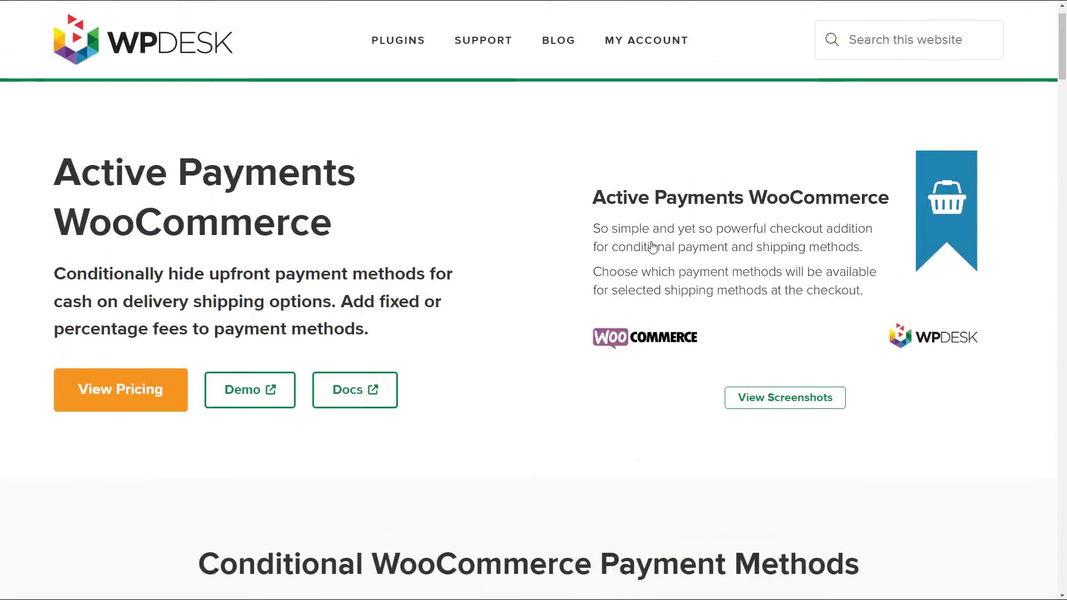
{"action": "left_click", "coordinate": [125, 382]}
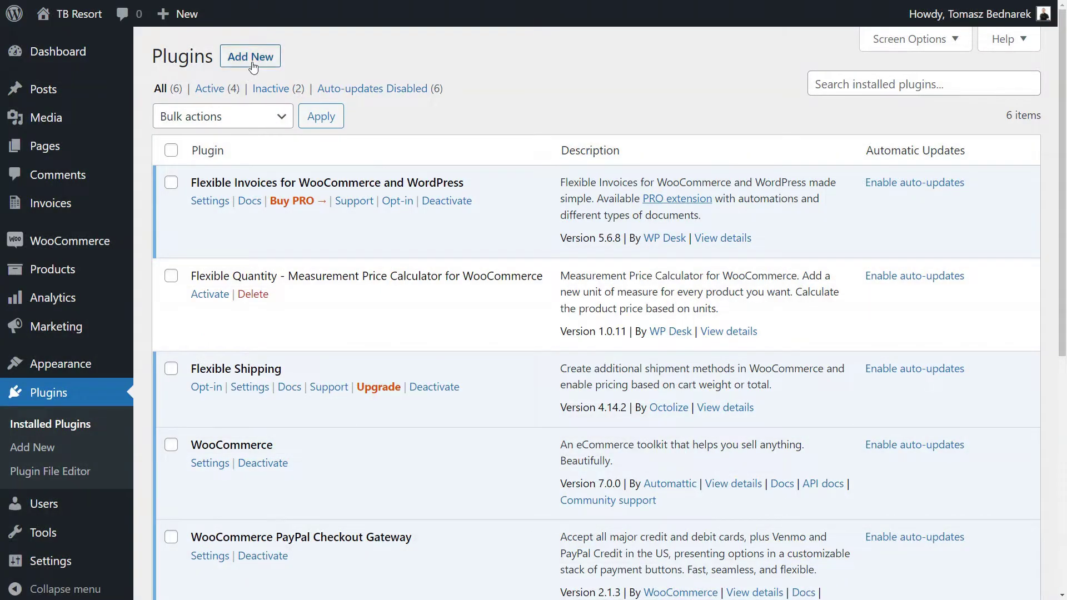
Upload woocommerce-active-payments.zip as a new plugin, install it and activate it.
{"action": "left_click", "coordinate": [253, 62]}
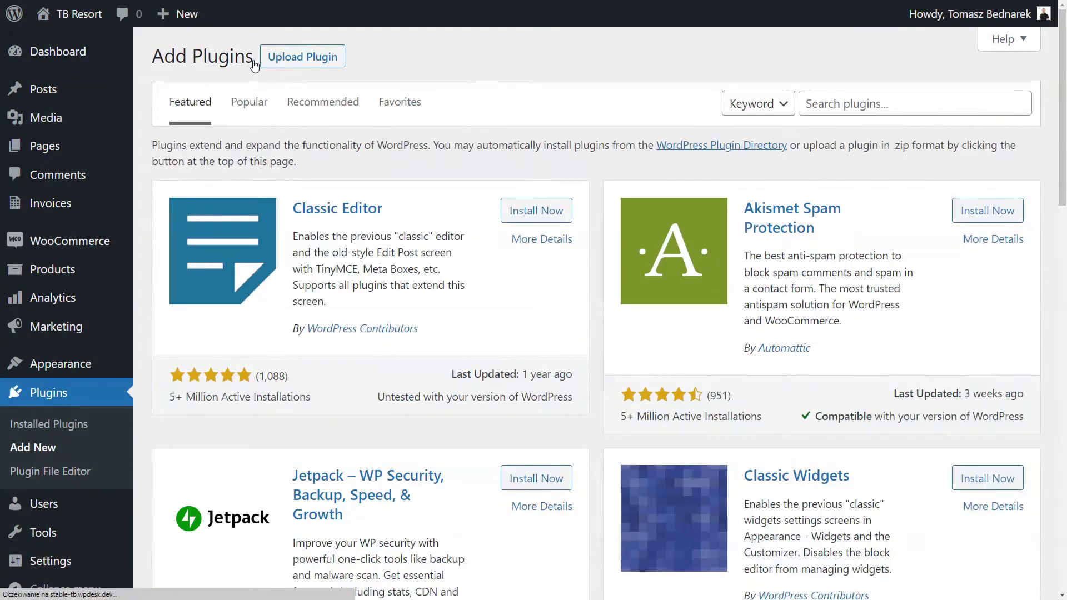
{"action": "left_click", "coordinate": [270, 59]}
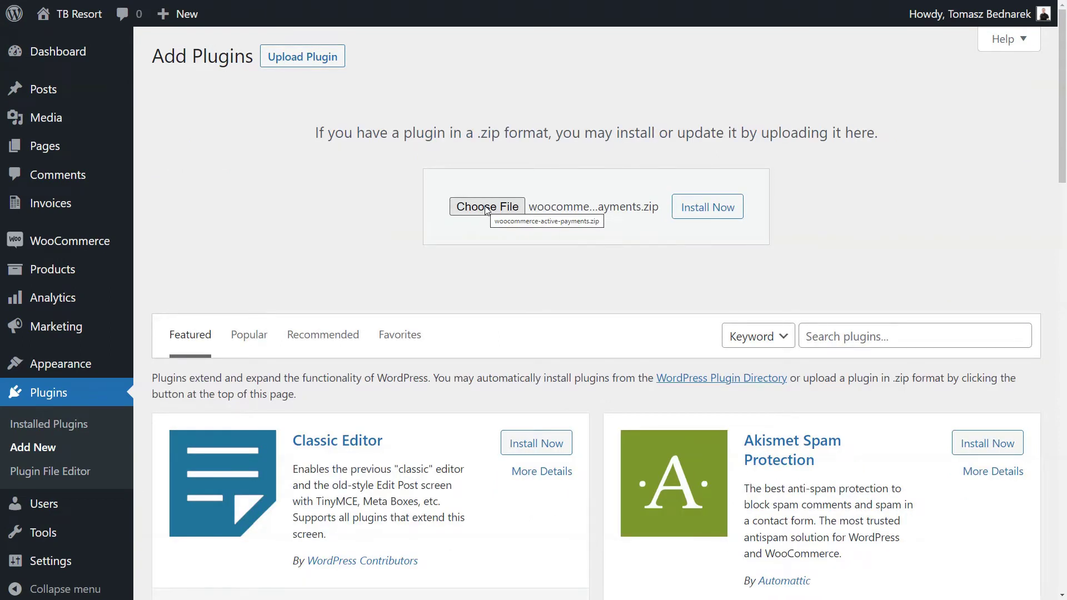
{"action": "left_click", "coordinate": [702, 214]}
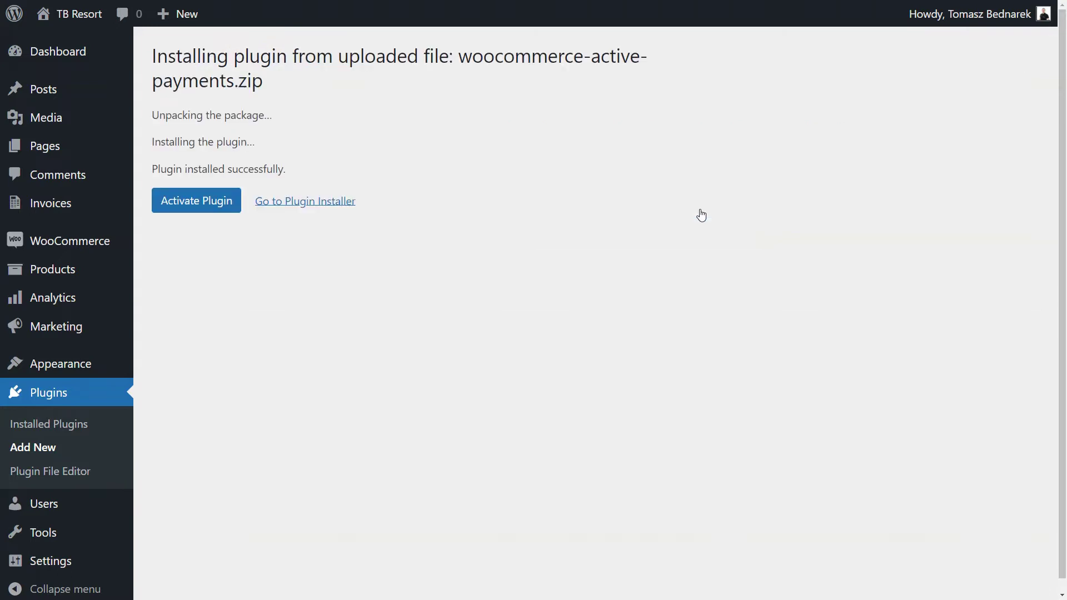
{"action": "left_click", "coordinate": [210, 204]}
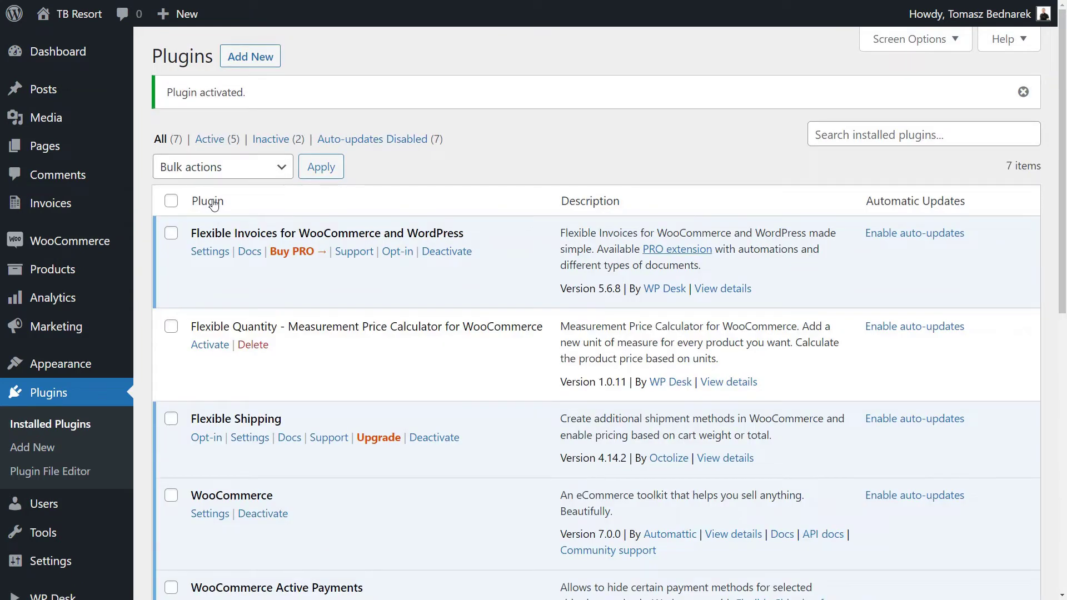
{"action": "mouse_move", "coordinate": [110, 243]}
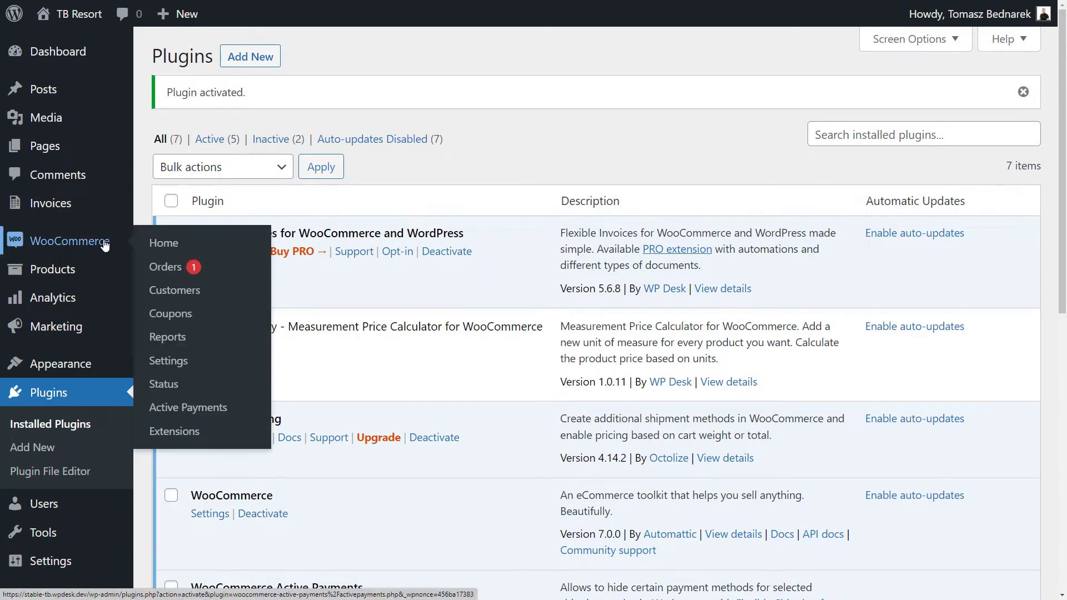
Start a new shipping zone, then enable bank transfer, PayPal Checkout, check and cash on delivery payments.
{"action": "left_click", "coordinate": [185, 409]}
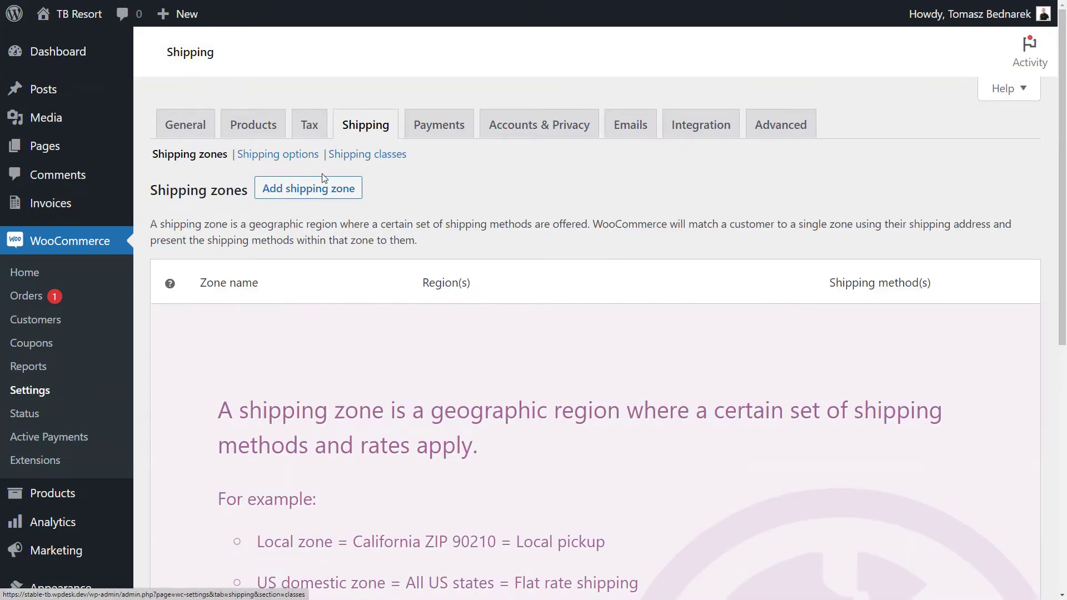
{"action": "left_click", "coordinate": [322, 191]}
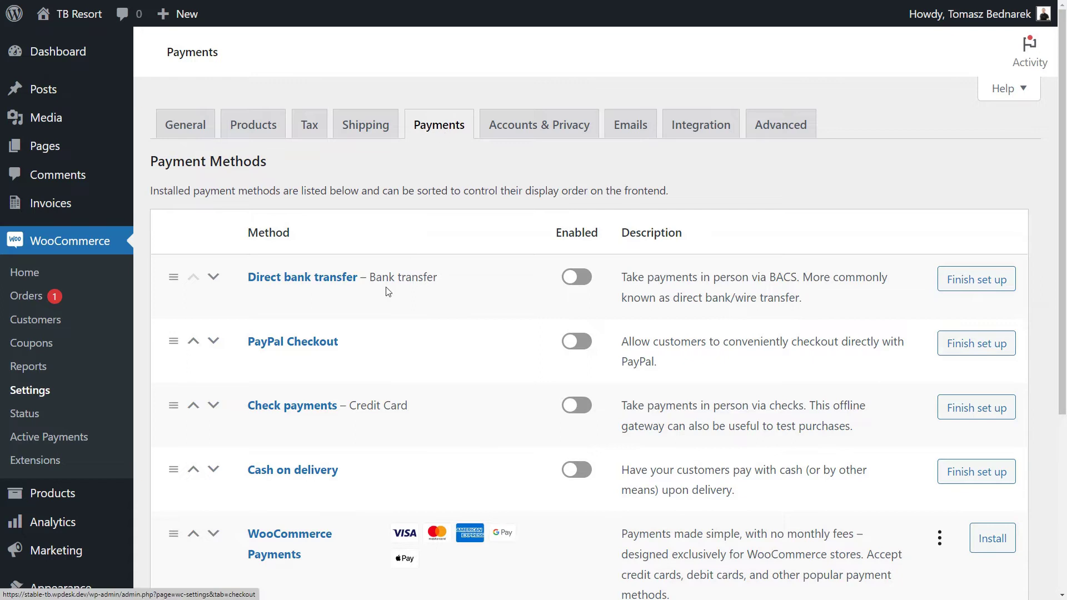
{"action": "left_click", "coordinate": [590, 281]}
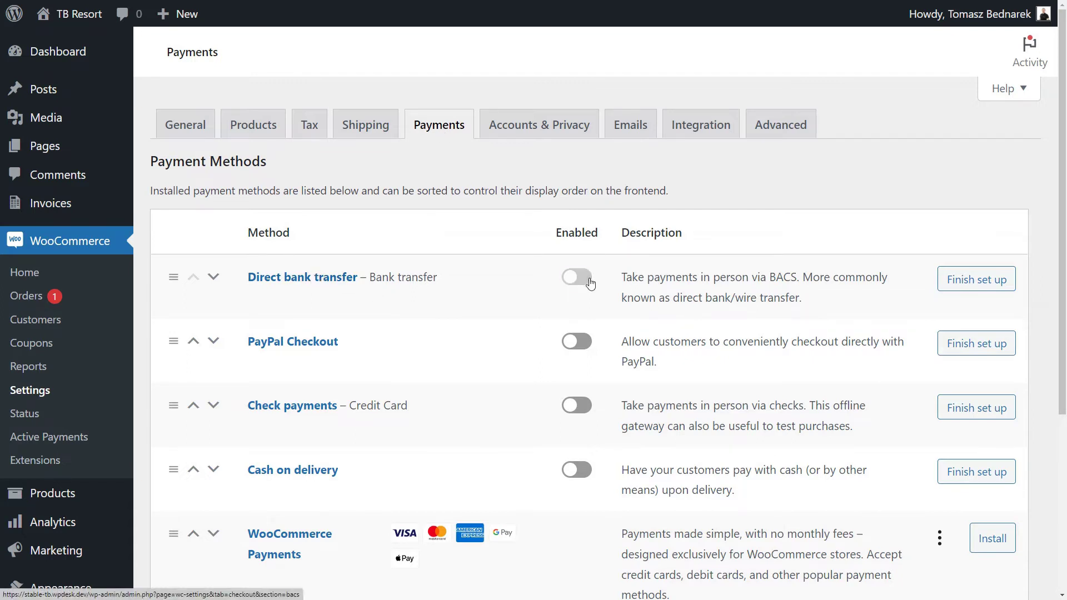
{"action": "left_click", "coordinate": [587, 343]}
{"action": "left_click", "coordinate": [584, 412]}
{"action": "left_click", "coordinate": [581, 471]}
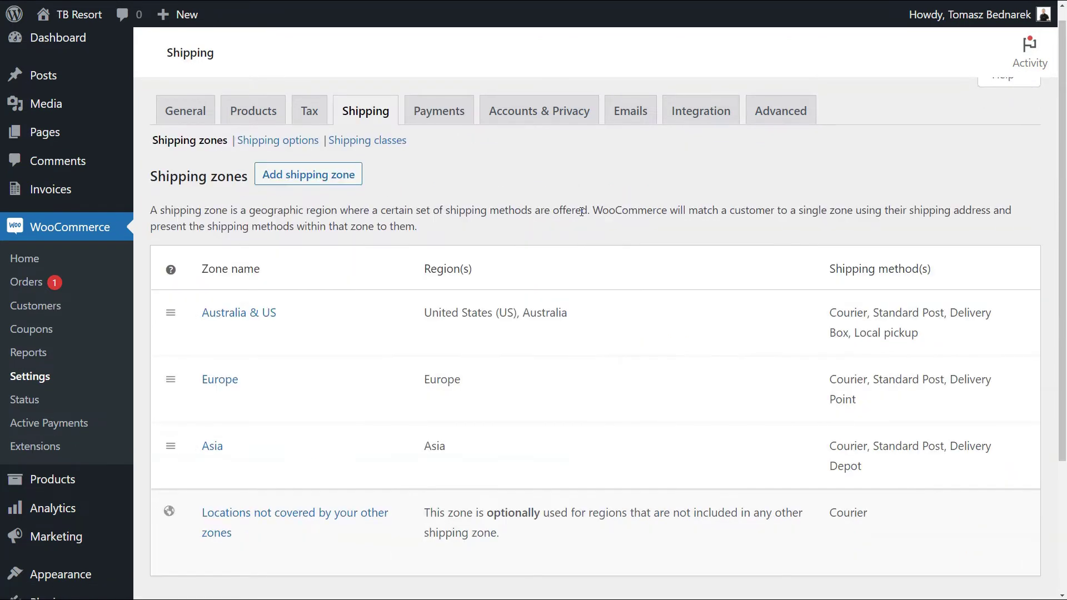
{"action": "mouse_move", "coordinate": [641, 321]}
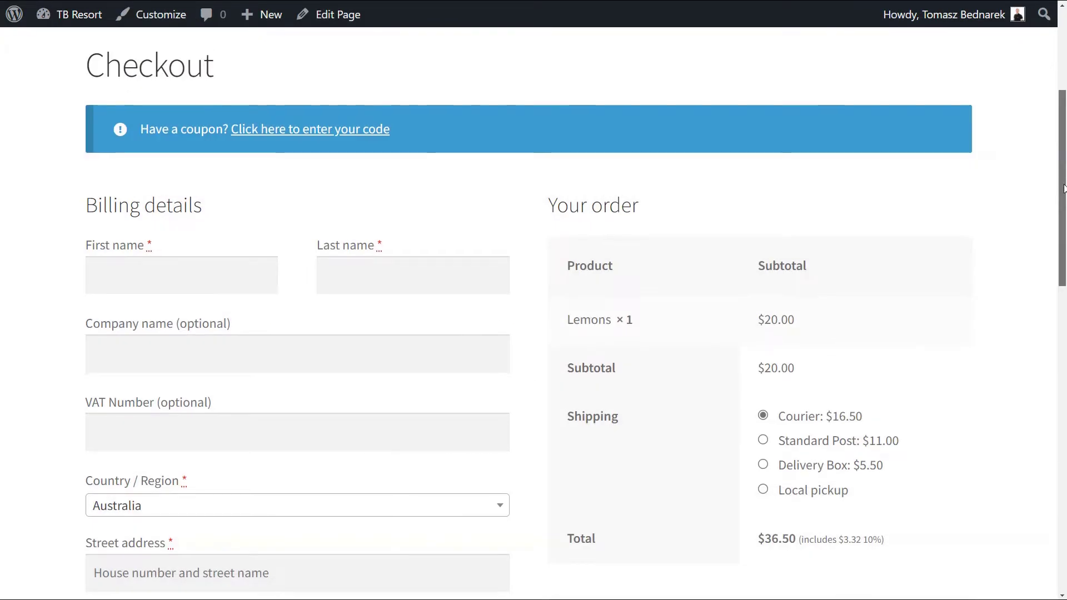
Try Standard Post and Delivery Box shipping at checkout.
{"action": "scroll", "coordinate": [1064, 253], "scroll_direction": "down", "scroll_amount": 4}
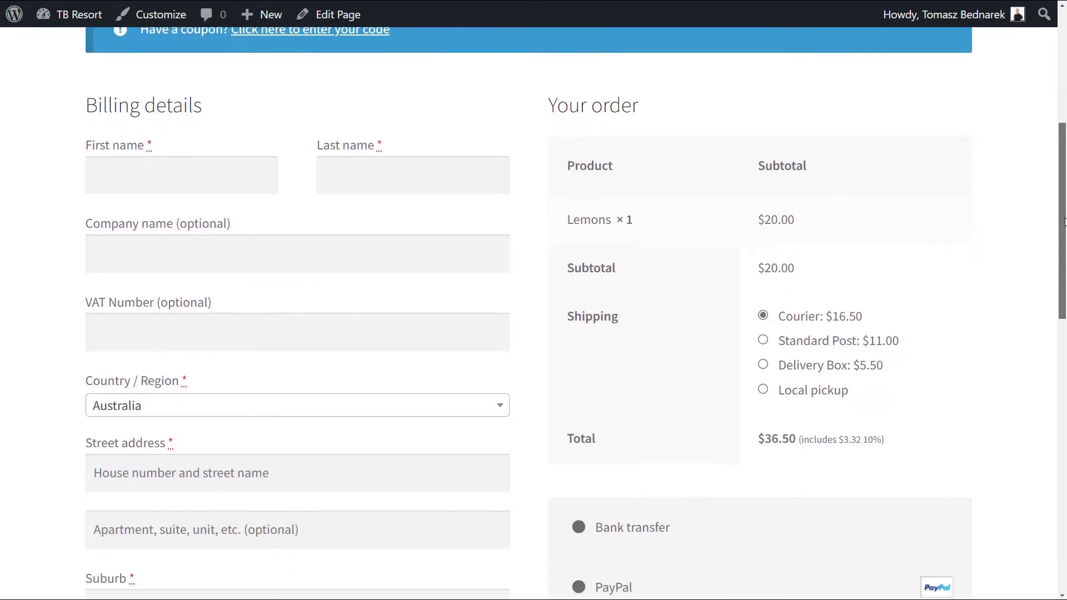
{"action": "scroll", "coordinate": [1064, 253], "scroll_direction": "down", "scroll_amount": 3}
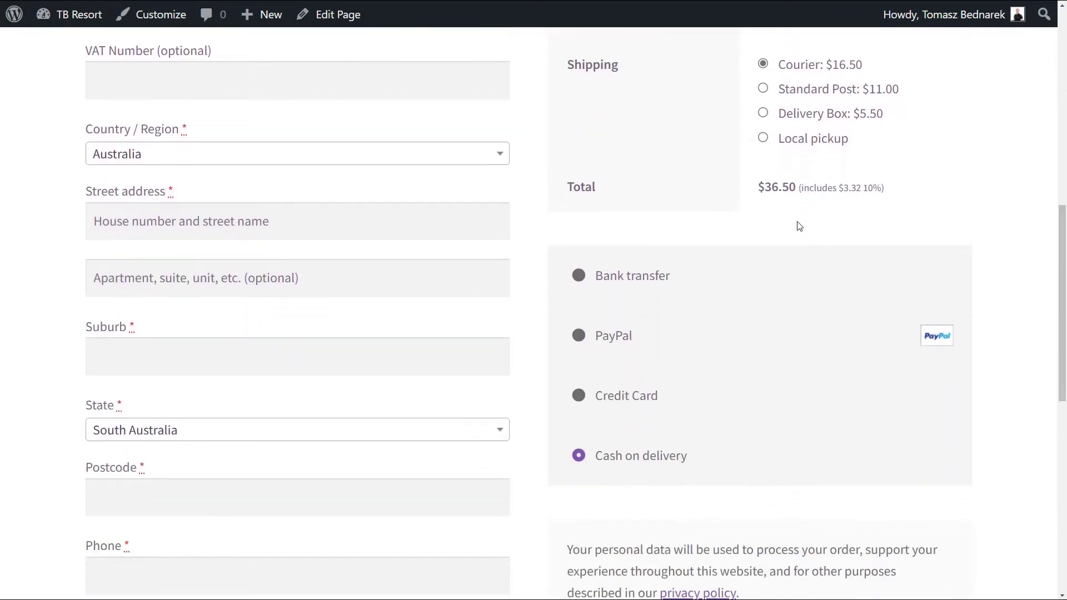
{"action": "left_click", "coordinate": [763, 88]}
{"action": "left_click", "coordinate": [763, 114]}
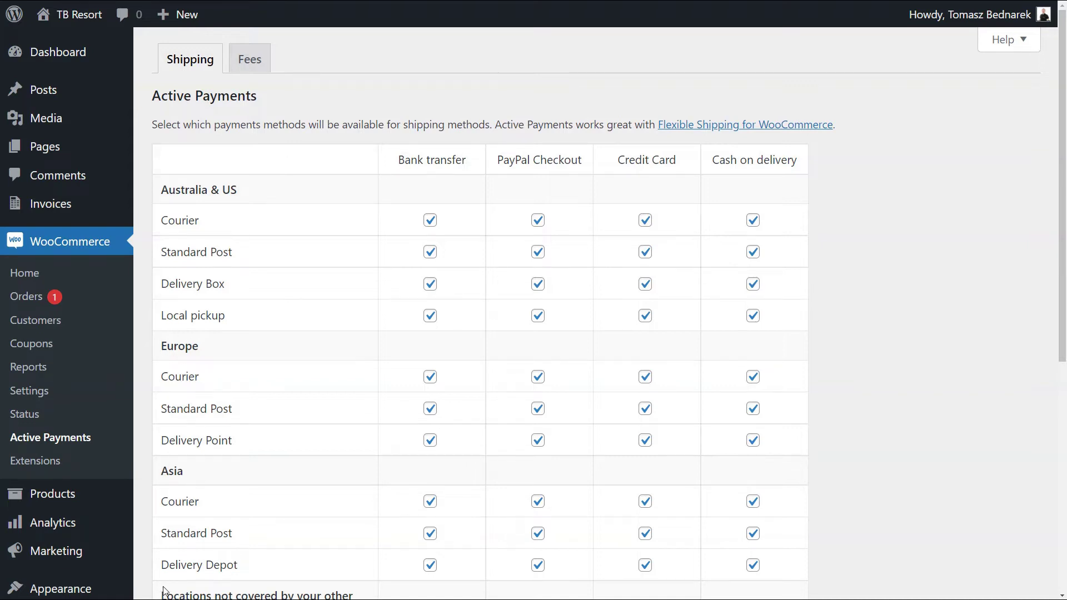
For Australia & US, untick bank transfer and PayPal on Delivery Box and Local pickup, cash on delivery on Standard Post and Delivery Box.
{"action": "left_click", "coordinate": [430, 221]}
{"action": "left_click", "coordinate": [431, 285]}
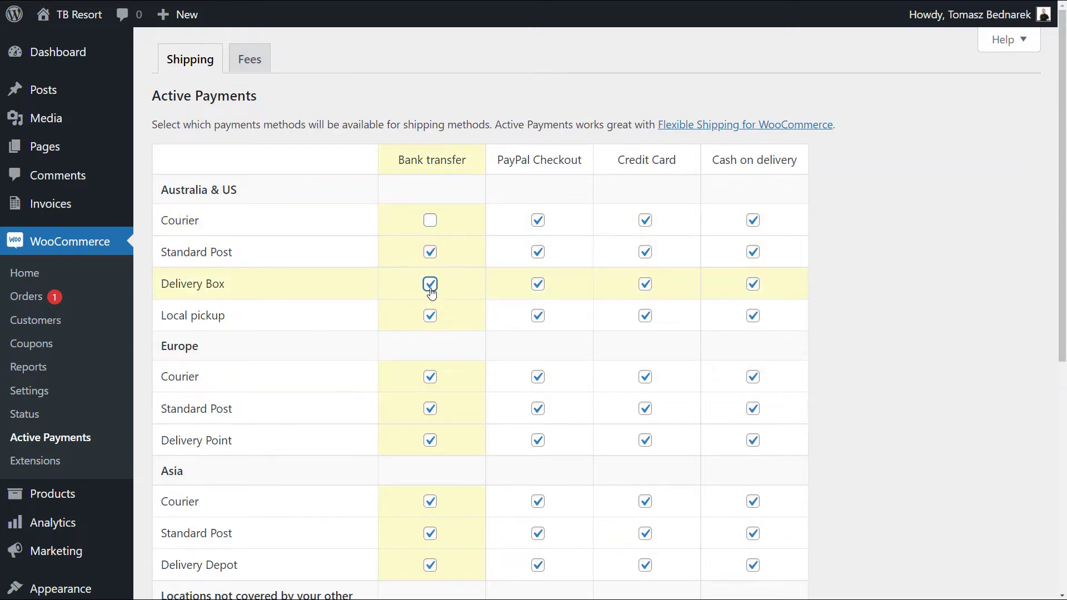
{"action": "left_click", "coordinate": [431, 315]}
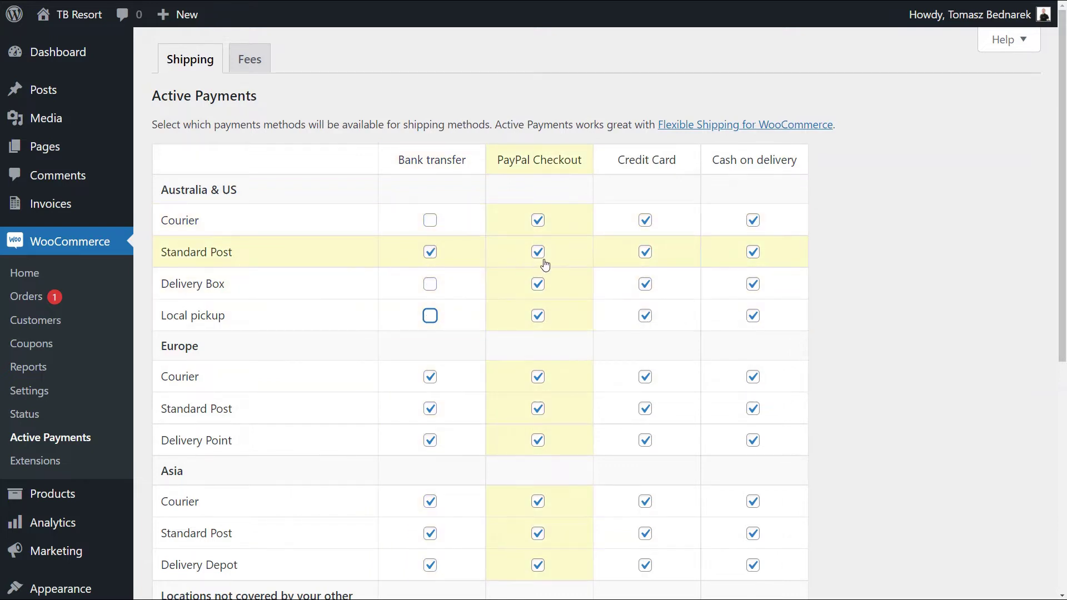
{"action": "left_click", "coordinate": [538, 315]}
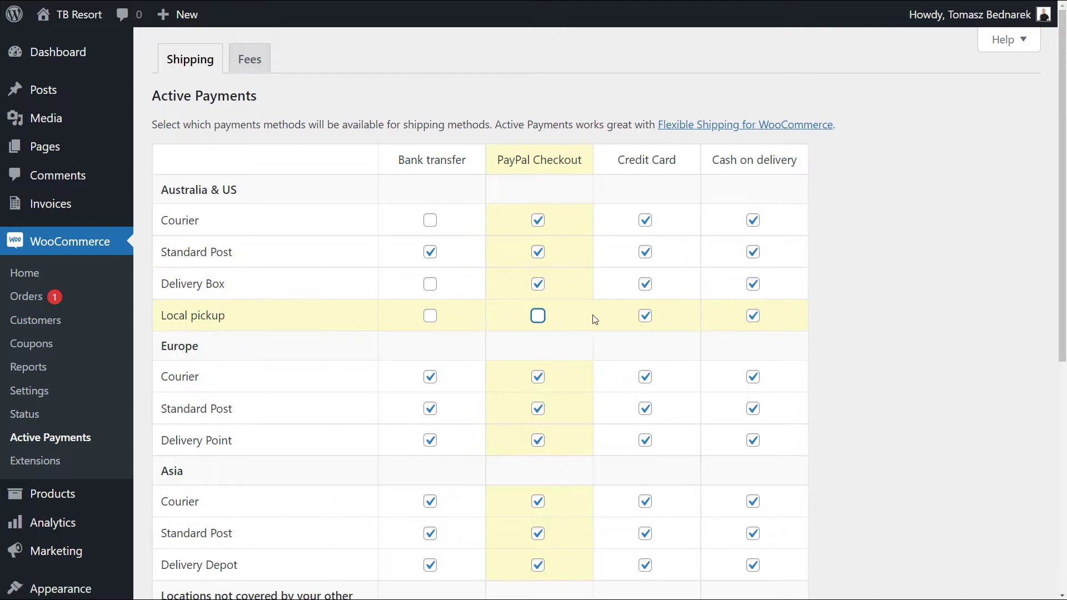
{"action": "left_click", "coordinate": [538, 284]}
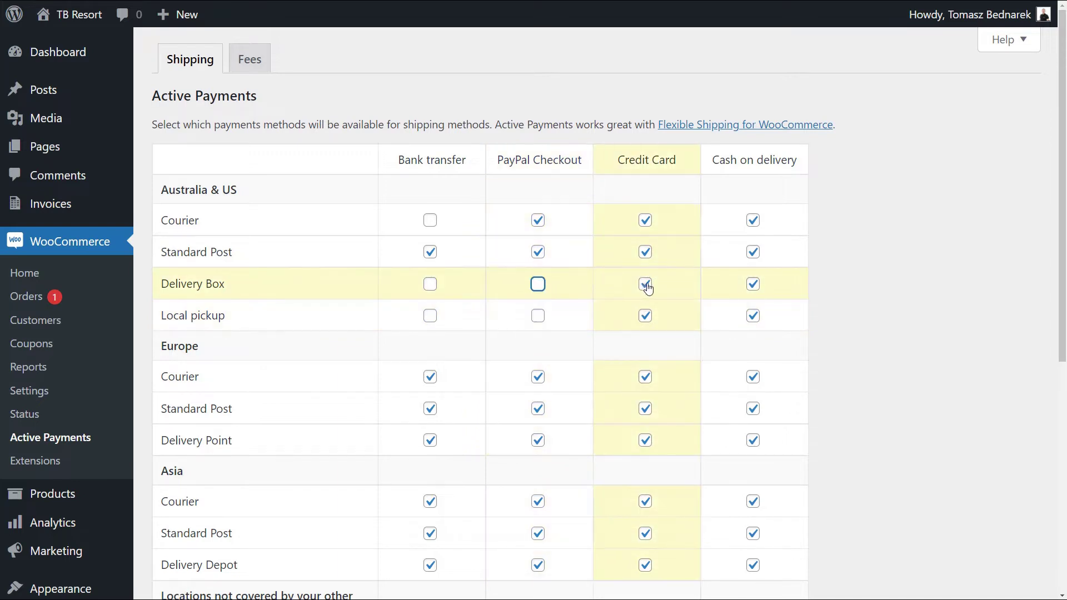
{"action": "left_click", "coordinate": [754, 252]}
{"action": "left_click", "coordinate": [755, 284]}
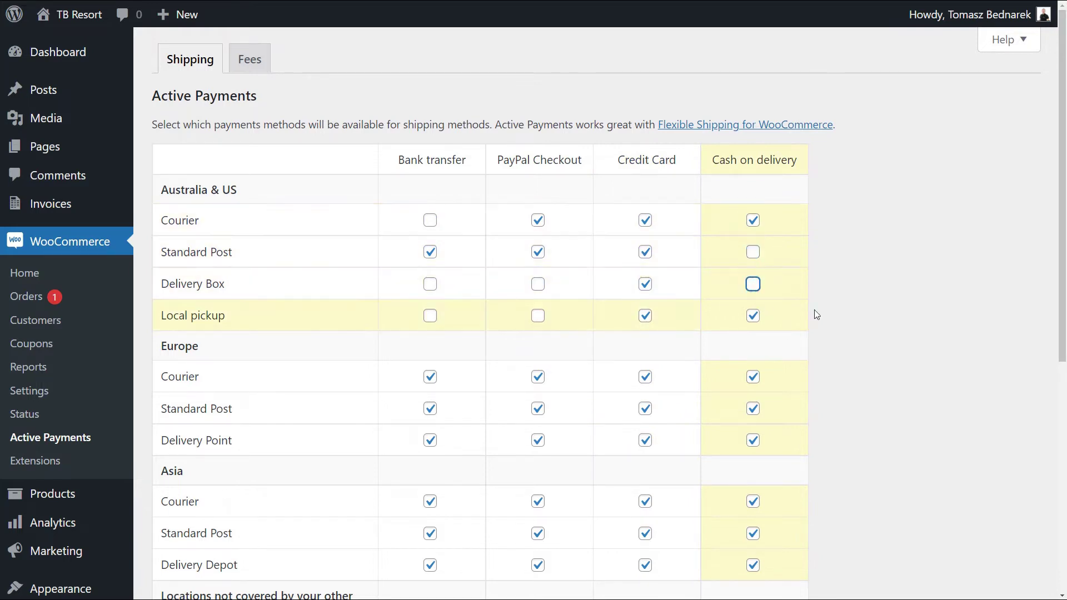
{"action": "scroll", "coordinate": [1064, 287], "scroll_direction": "down", "scroll_amount": 7}
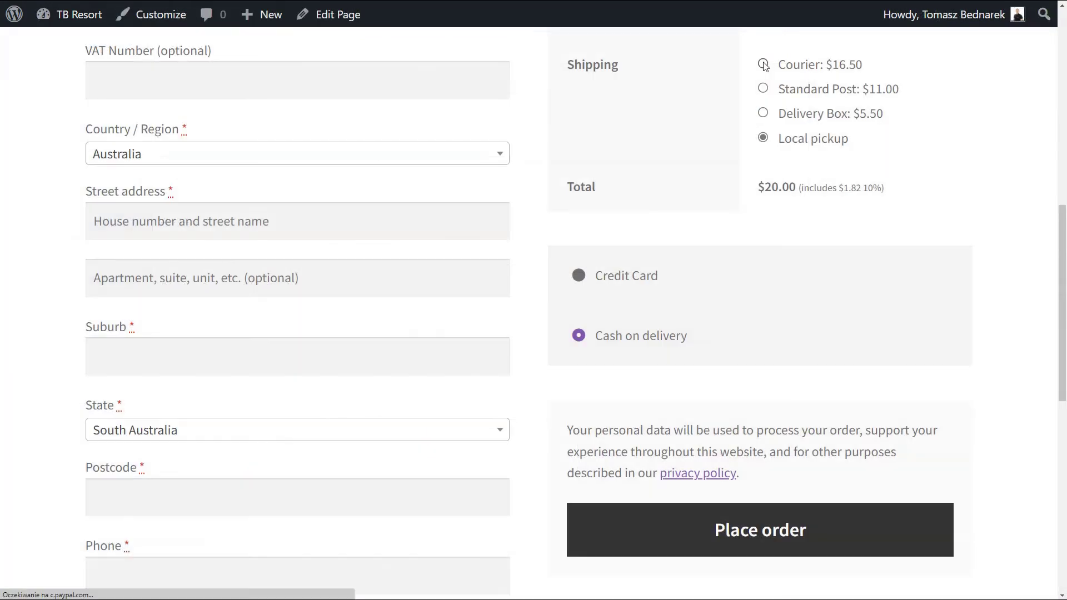
Check payments for Courier, Standard Post, Delivery Box and Local pickup at checkout, then reopen Active Payments.
{"action": "left_click", "coordinate": [763, 65]}
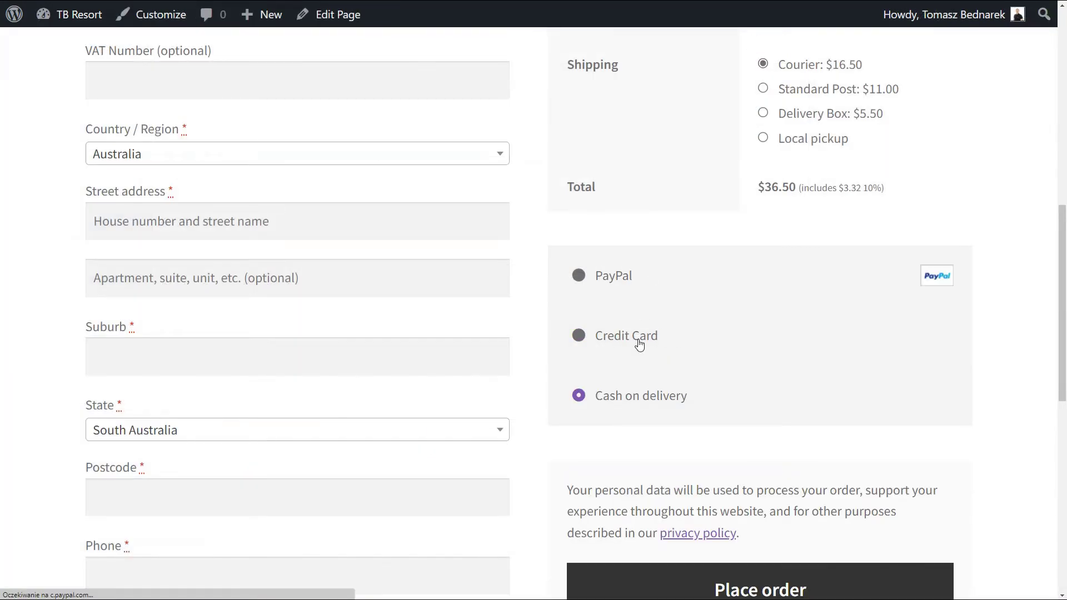
{"action": "left_click", "coordinate": [768, 87]}
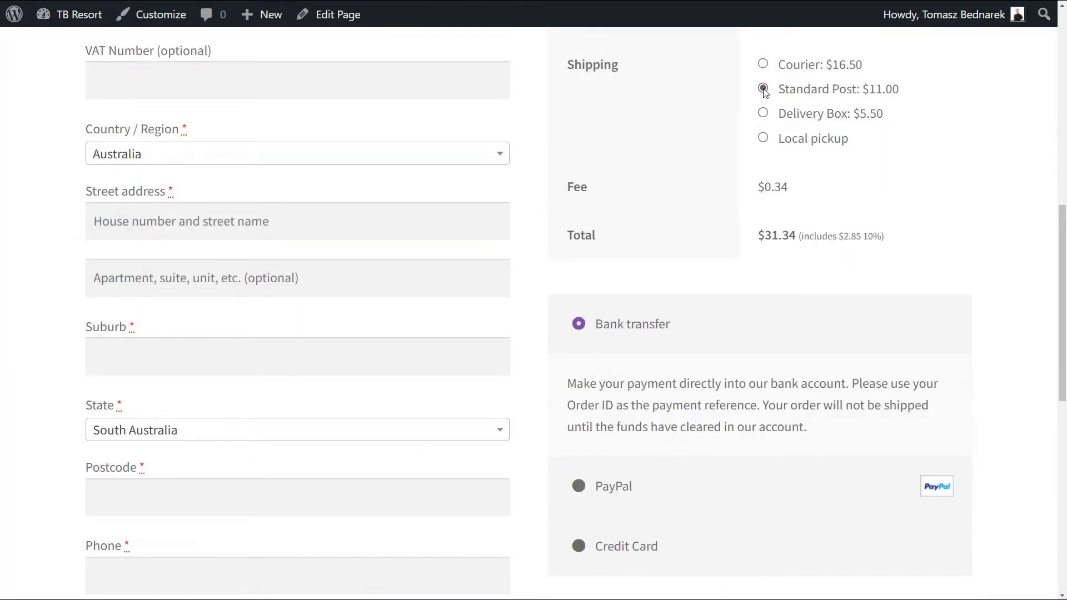
{"action": "left_click", "coordinate": [764, 114]}
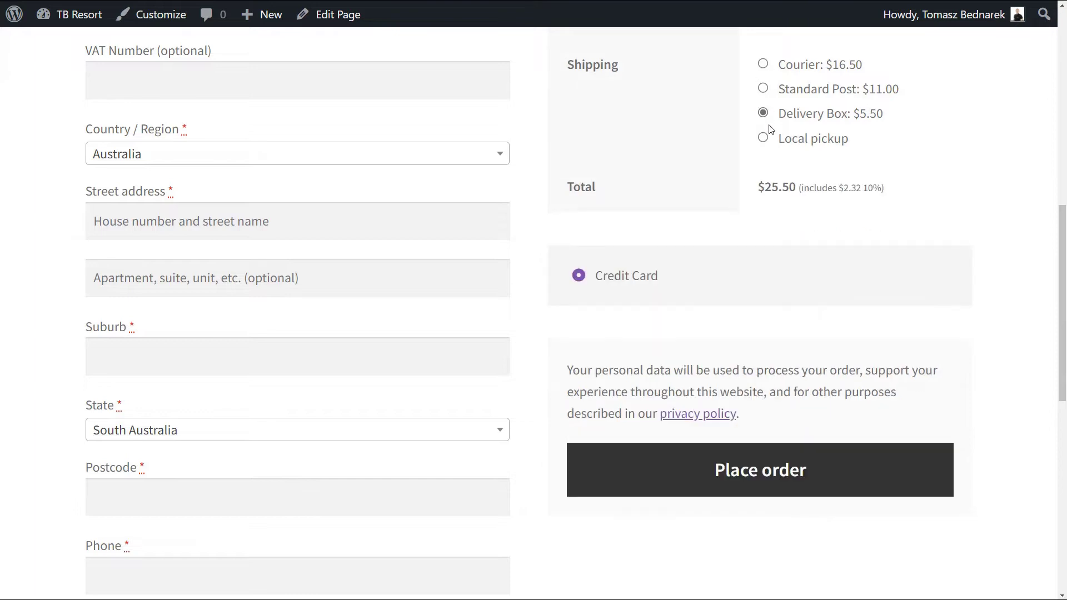
{"action": "left_click", "coordinate": [764, 139]}
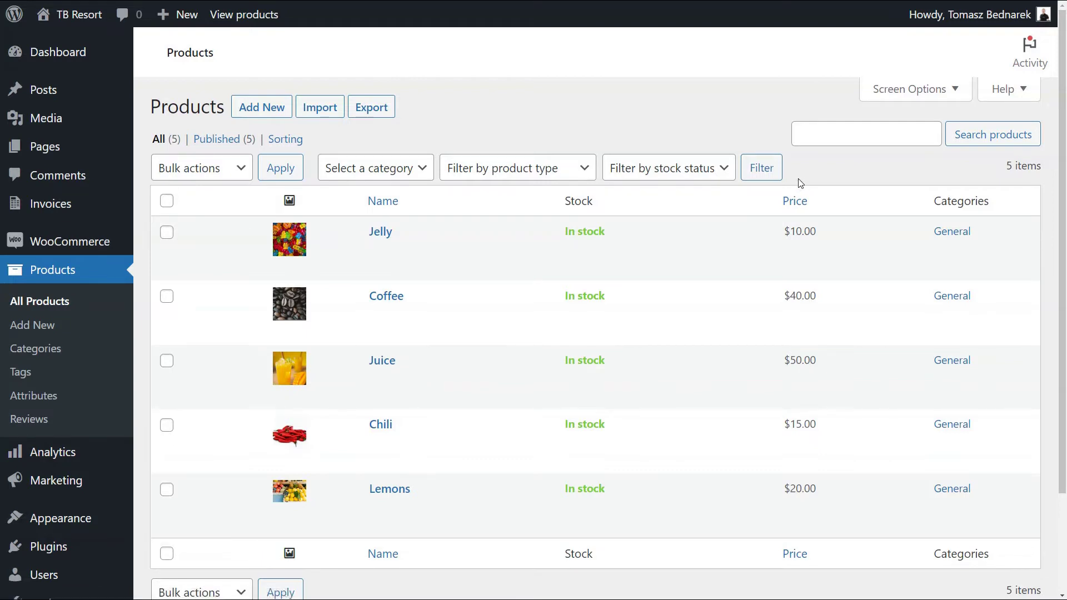
{"action": "mouse_move", "coordinate": [83, 242]}
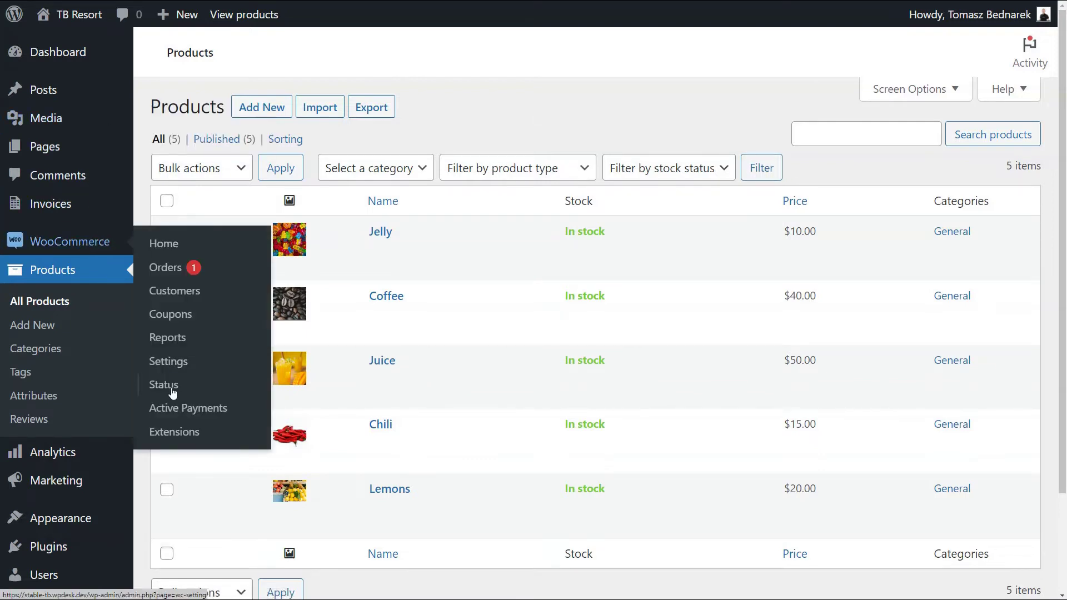
{"action": "left_click", "coordinate": [178, 414]}
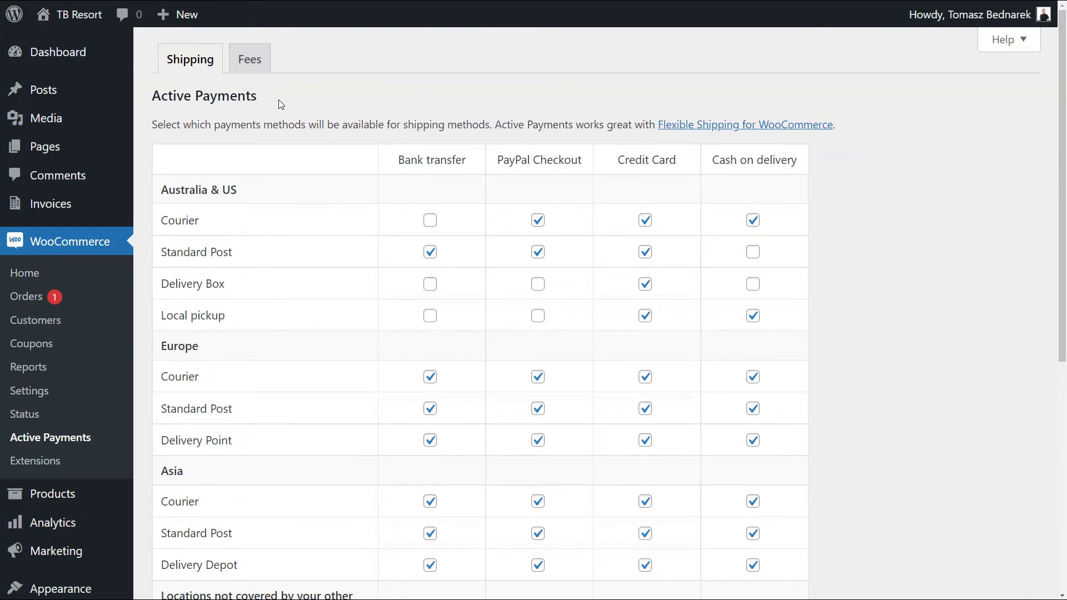
On the Fees tab, enable a Bank transfer fee titled 'Fee' with Standard tax class.
{"action": "left_click", "coordinate": [255, 66]}
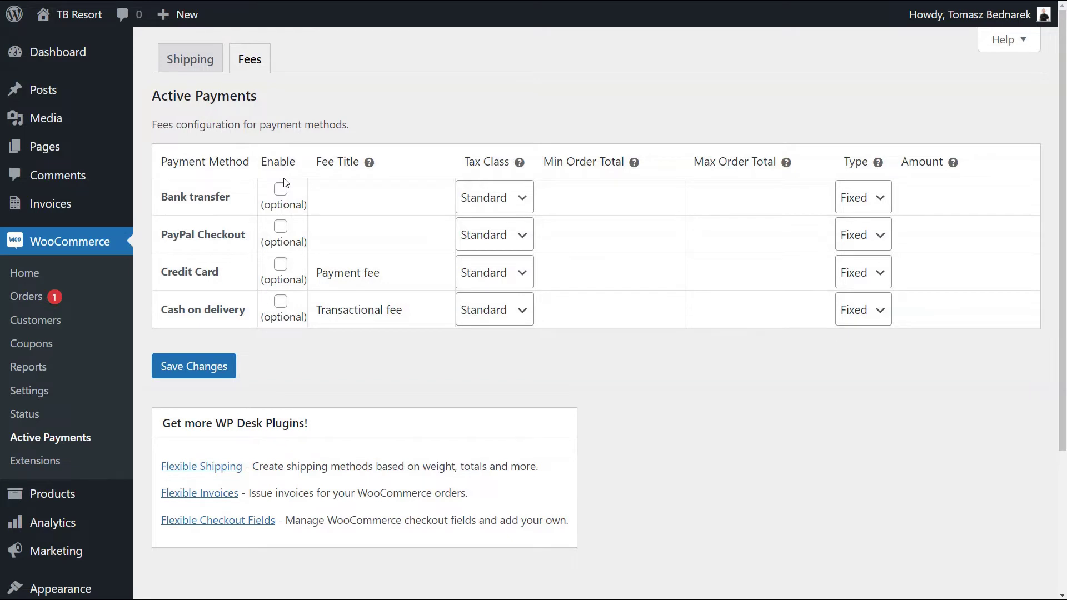
{"action": "left_click", "coordinate": [281, 190]}
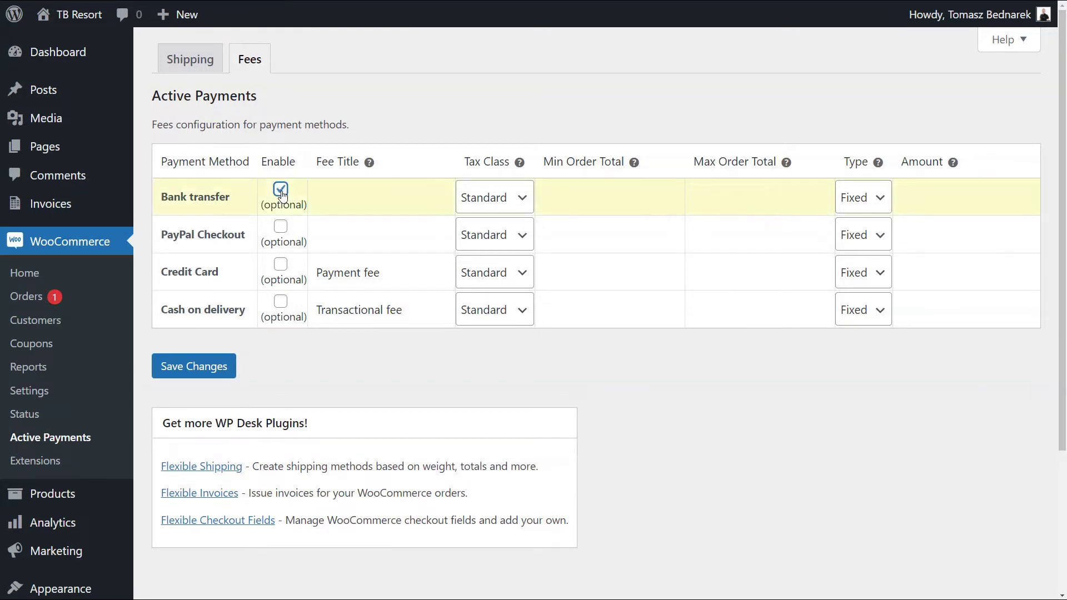
{"action": "left_click", "coordinate": [329, 191]}
{"action": "type", "text": "Fee"}
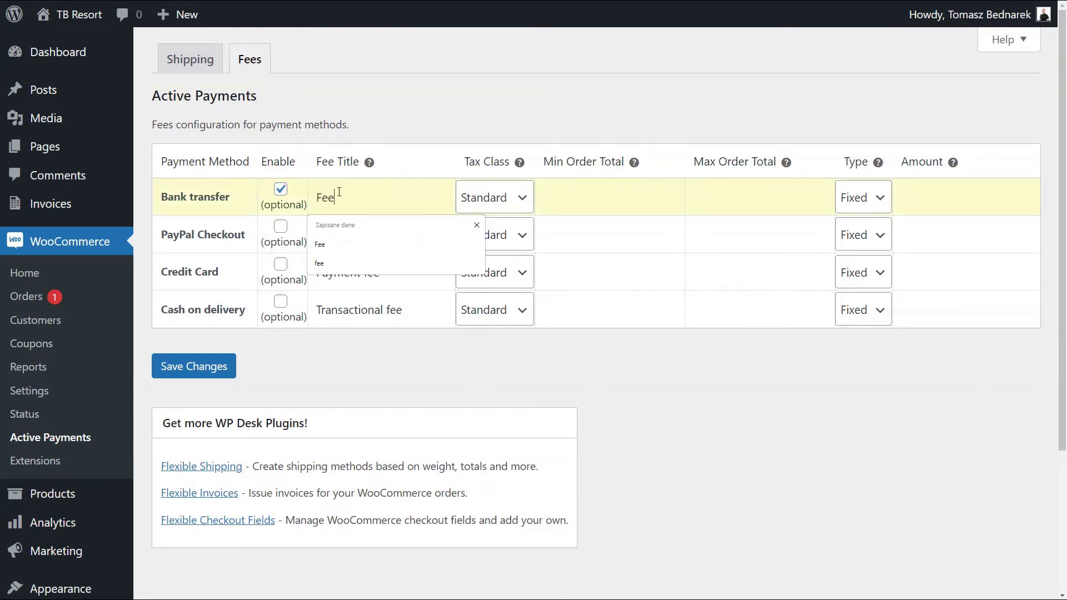
{"action": "left_click", "coordinate": [333, 244]}
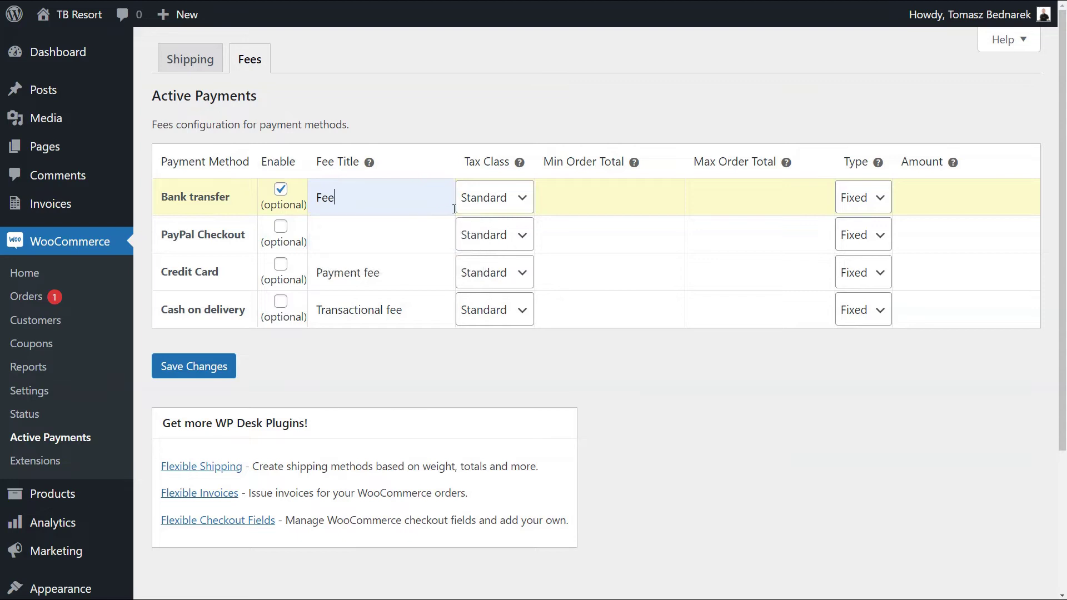
{"action": "left_click", "coordinate": [495, 210]}
{"action": "left_click", "coordinate": [495, 205]}
Make the Bank transfer fee a percentage for orders from 0 to 1000 and save.
{"action": "left_click", "coordinate": [851, 199]}
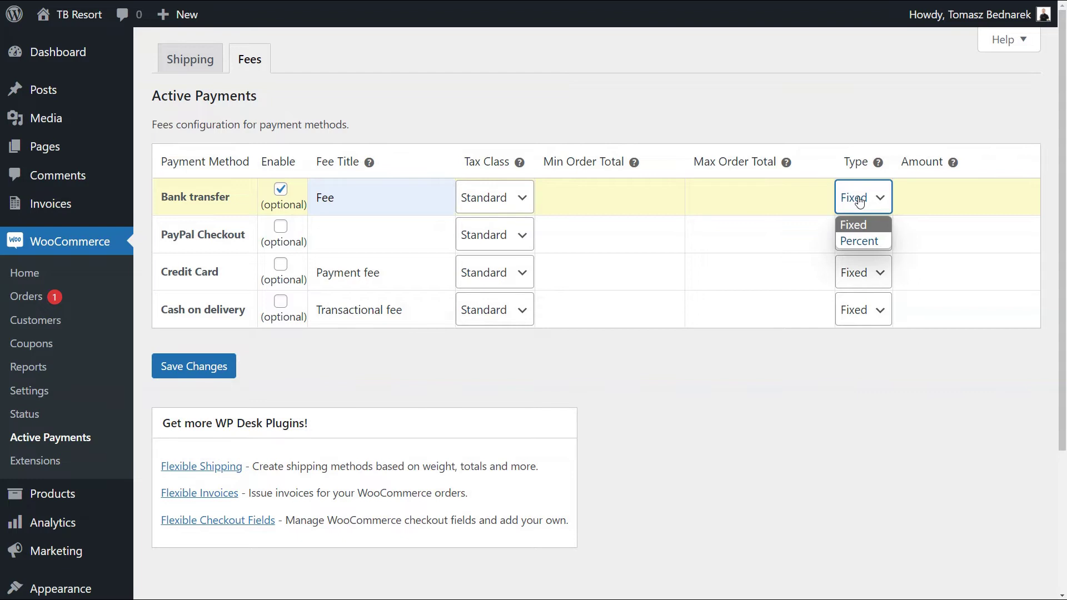
{"action": "left_click", "coordinate": [870, 241]}
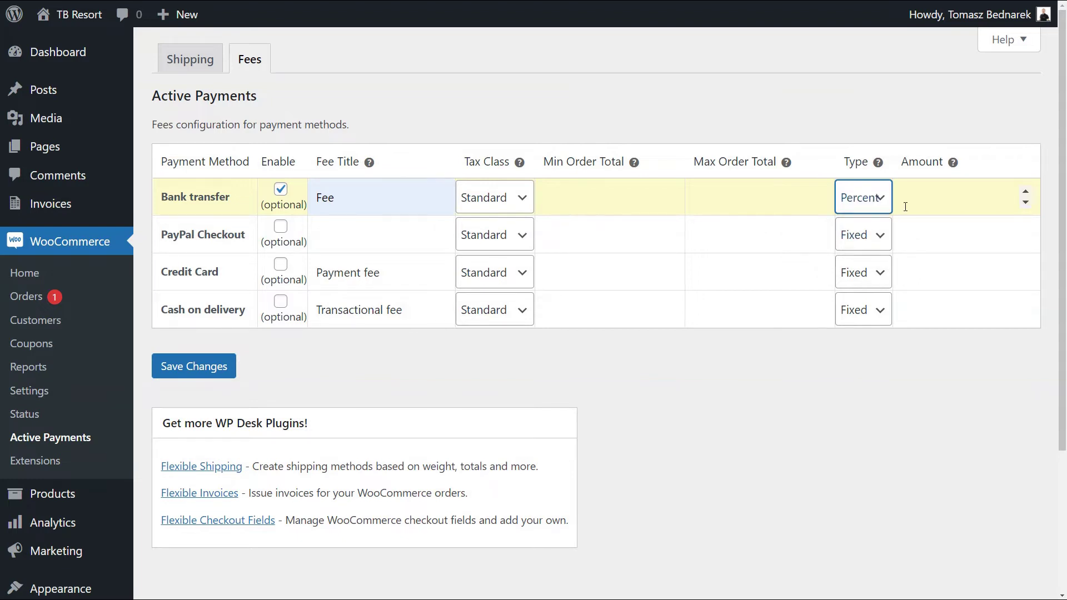
{"action": "left_click", "coordinate": [923, 199]}
{"action": "type", "text": "0"}
{"action": "key", "text": "Tab"}
{"action": "type", "text": "100"}
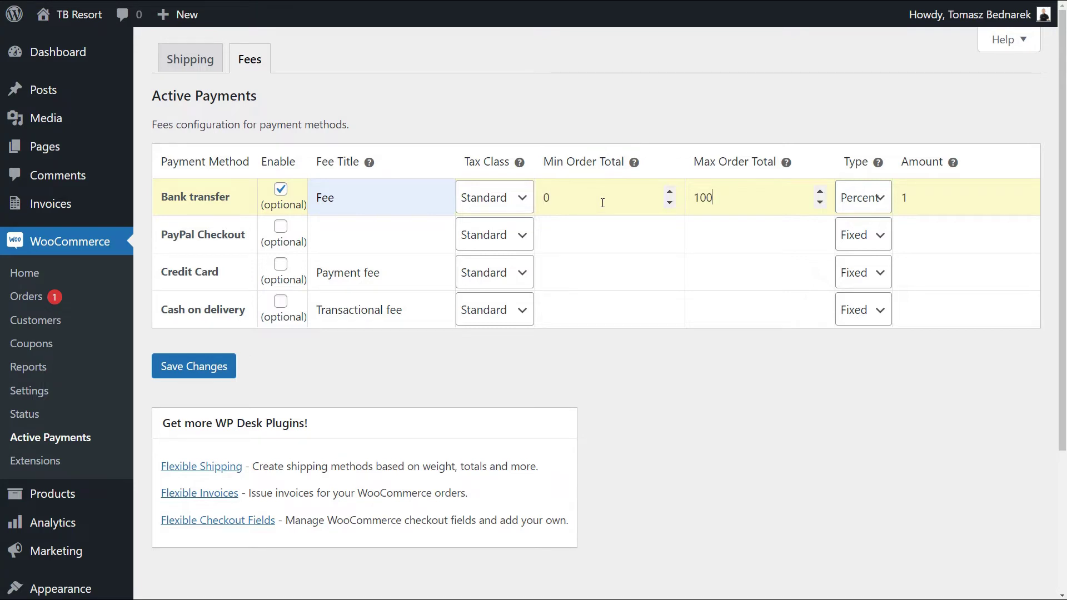
{"action": "key", "text": "Return"}
Enable a 1 percent PayPal Checkout fee.
{"action": "left_click", "coordinate": [281, 265]}
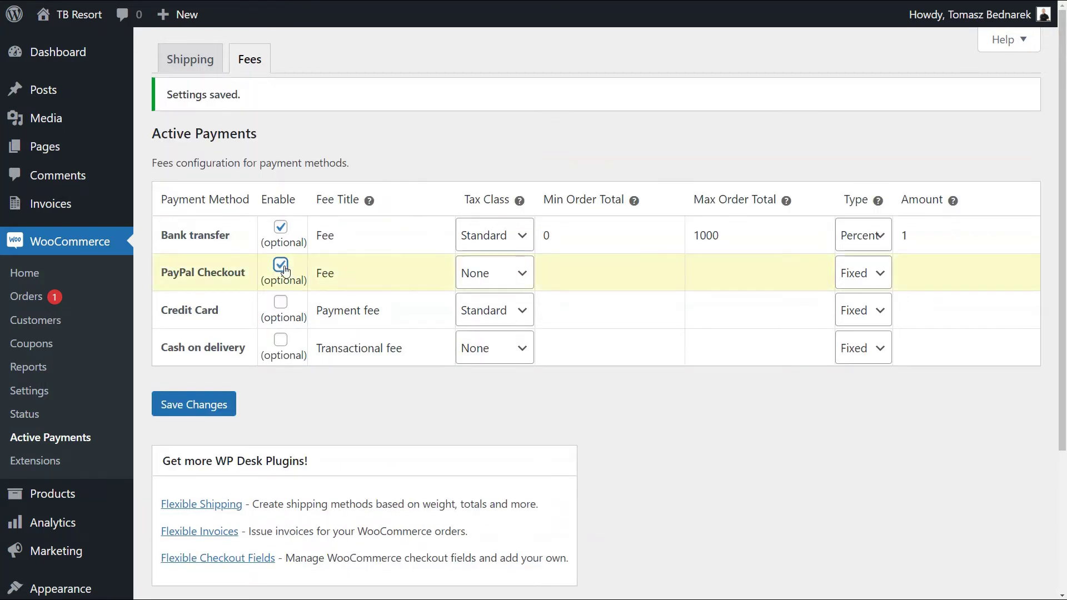
{"action": "left_click", "coordinate": [864, 273]}
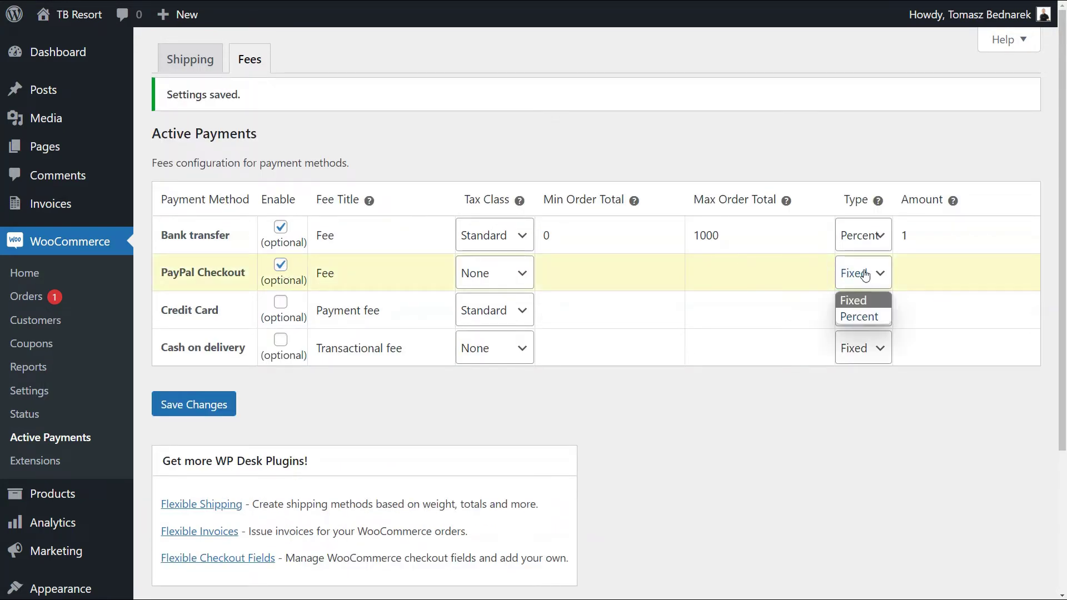
{"action": "left_click", "coordinate": [865, 315]}
{"action": "left_click", "coordinate": [916, 278]}
{"action": "type", "text": "1"}
Add a cash on delivery fee for orders up to 100 and save the fees.
{"action": "left_click", "coordinate": [280, 340]}
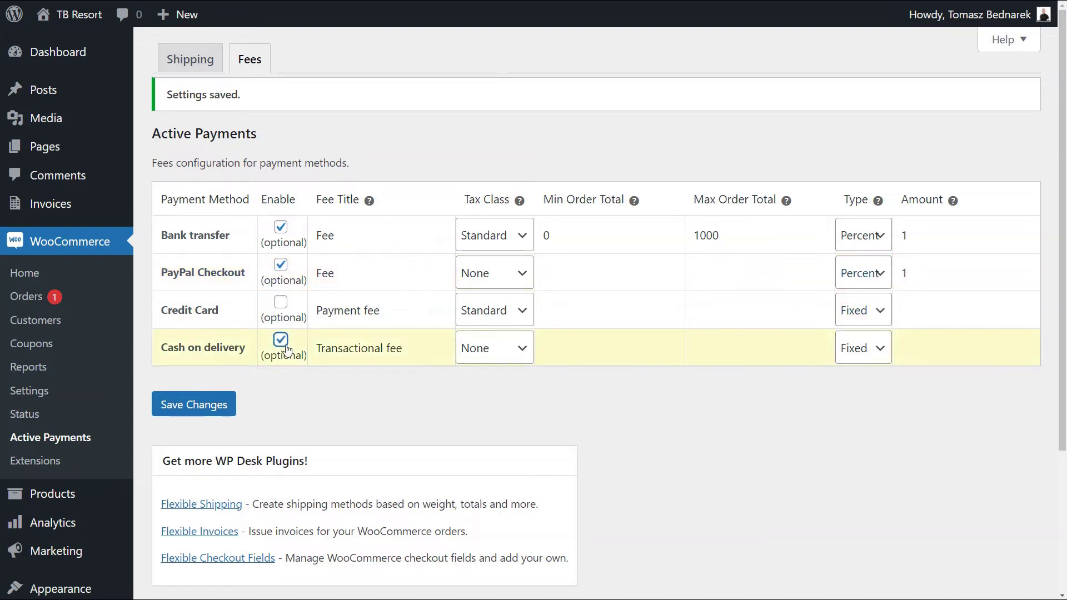
{"action": "left_click", "coordinate": [723, 343]}
{"action": "type", "text": "100"}
{"action": "left_click", "coordinate": [224, 411]}
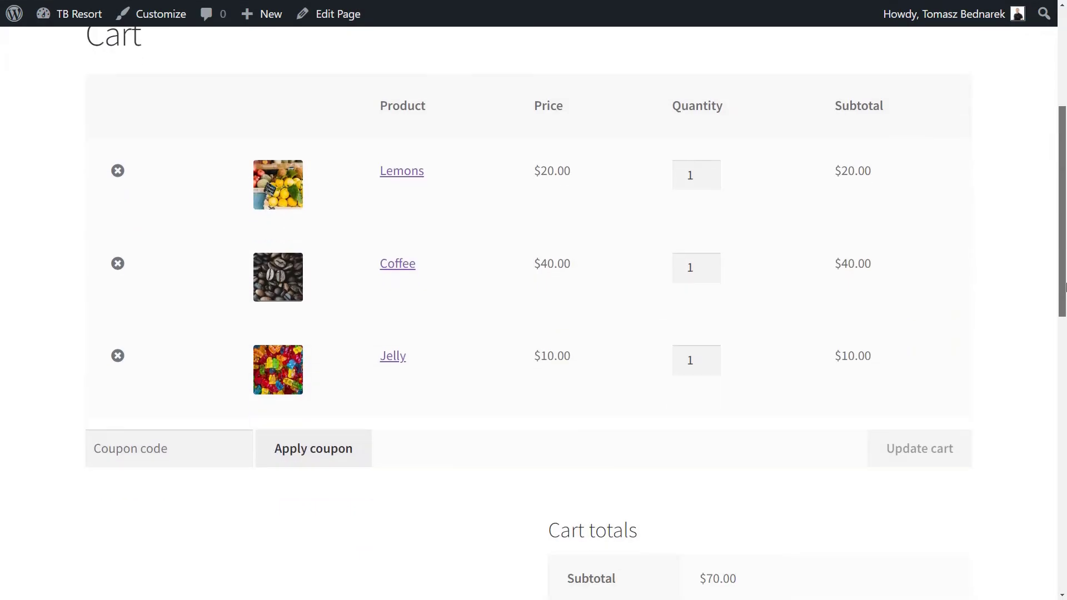
Check out the $70 cart and compare PayPal's $0.80 fee with cash on delivery's $5.00 fee.
{"action": "scroll", "coordinate": [1065, 401], "scroll_direction": "down", "scroll_amount": 7}
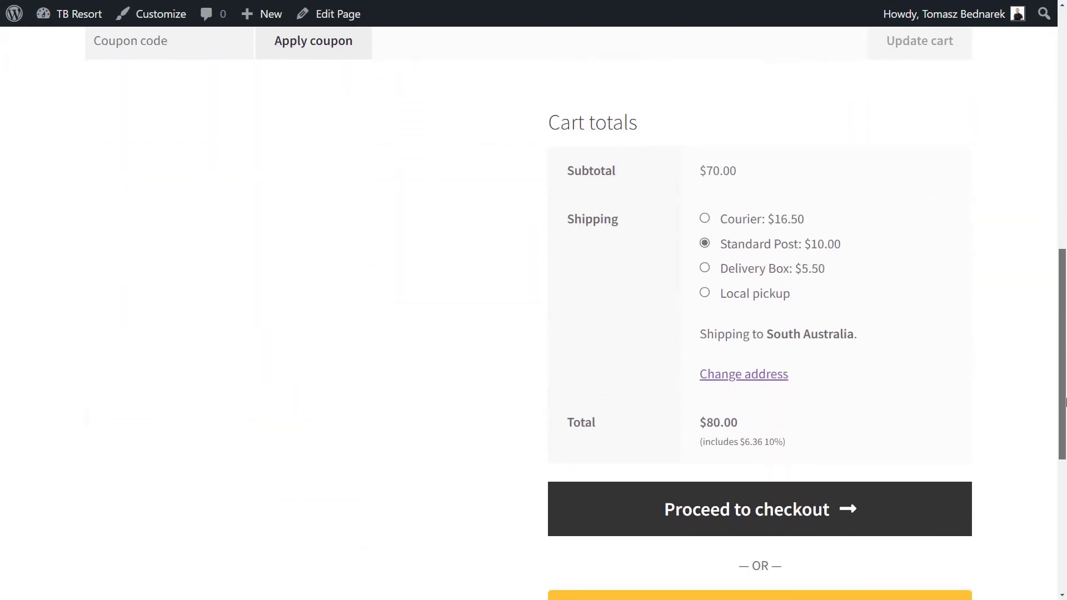
{"action": "scroll", "coordinate": [1064, 402], "scroll_direction": "down", "scroll_amount": 1}
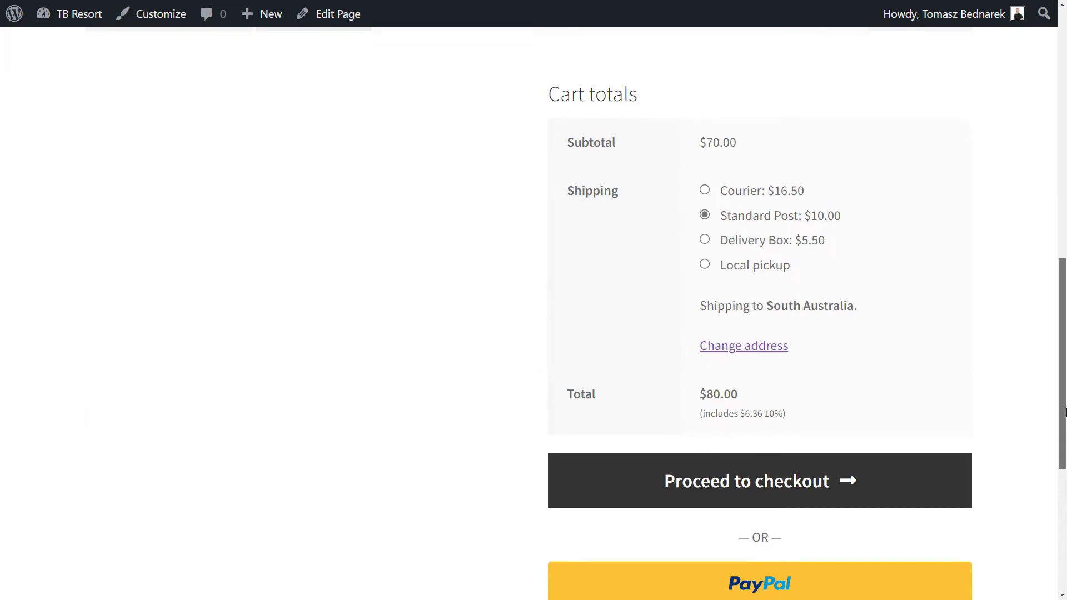
{"action": "left_click", "coordinate": [747, 459]}
{"action": "scroll", "coordinate": [781, 293], "scroll_direction": "down", "scroll_amount": 10}
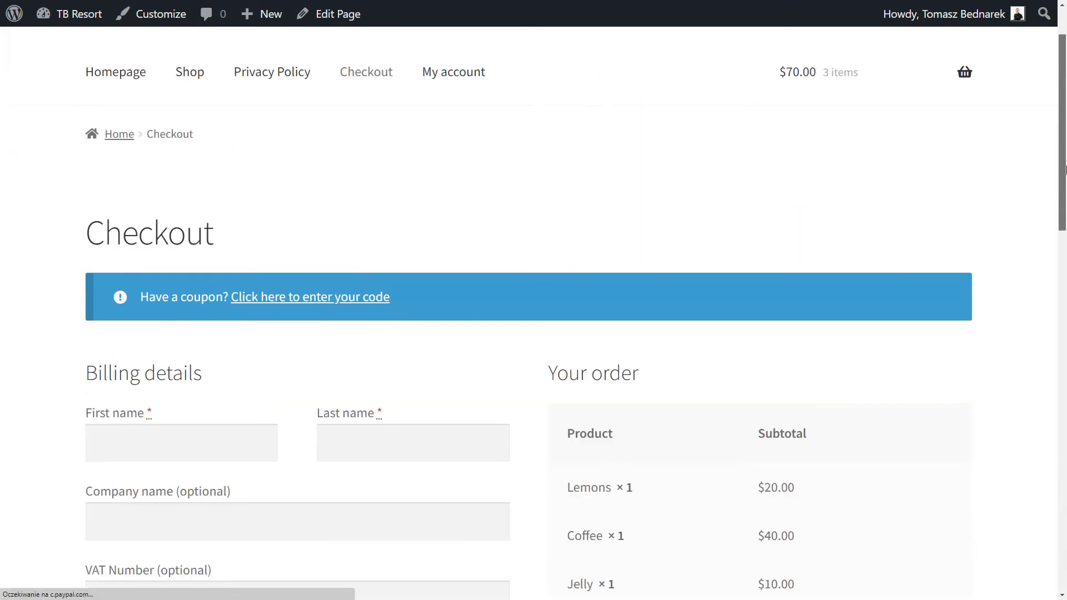
{"action": "left_click", "coordinate": [632, 442]}
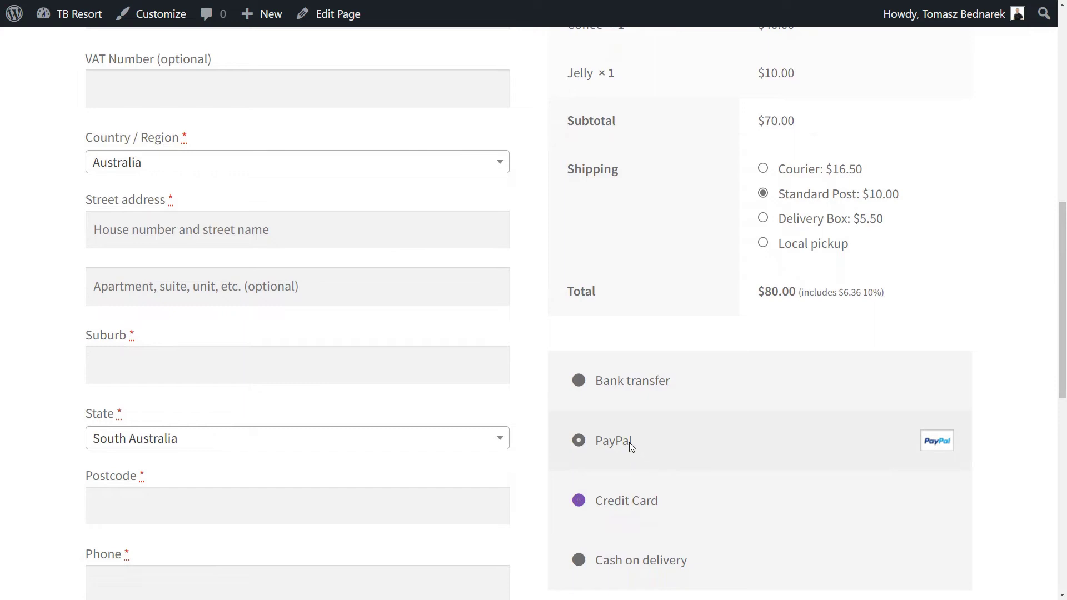
{"action": "scroll", "coordinate": [752, 484], "scroll_direction": "down", "scroll_amount": 3}
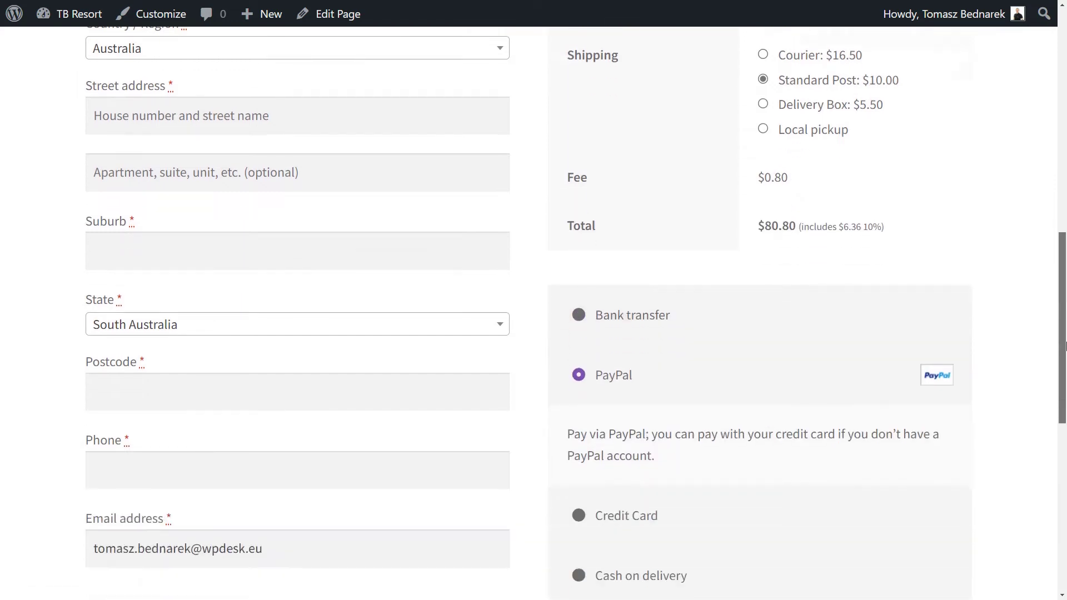
{"action": "left_click", "coordinate": [660, 548]}
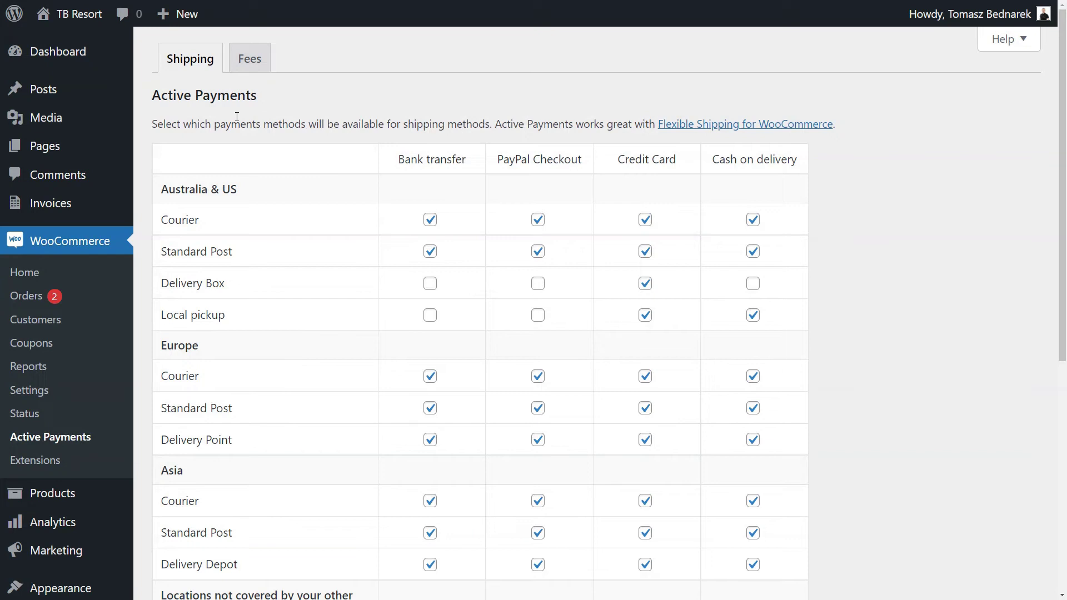
Untick cash on delivery on two Europe and three Asia rows, including Delivery Depot, then save threshold 200.
{"action": "left_click", "coordinate": [249, 60]}
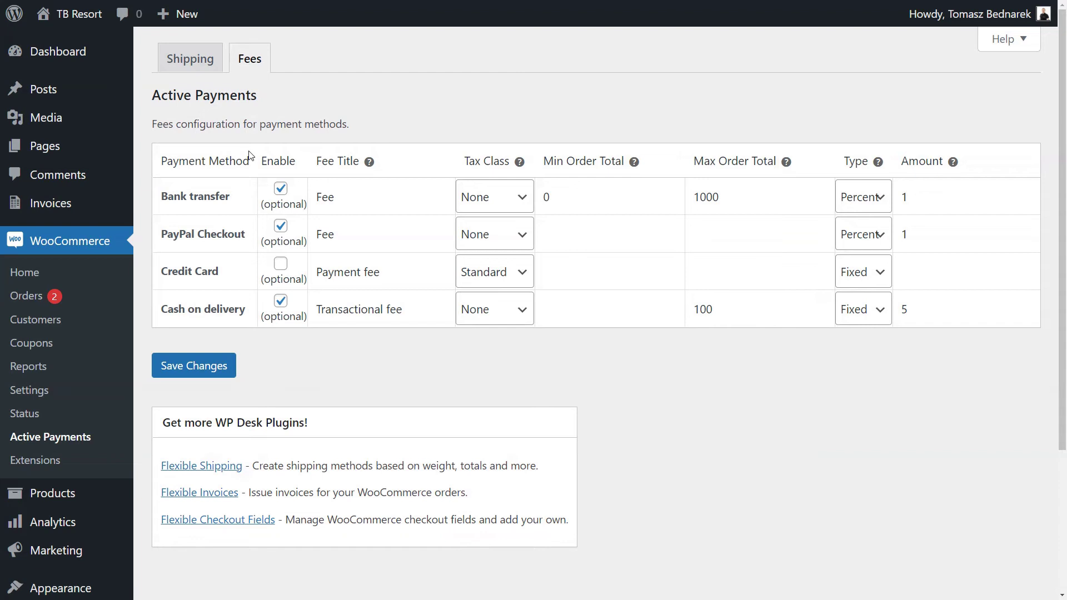
{"action": "left_click", "coordinate": [208, 65]}
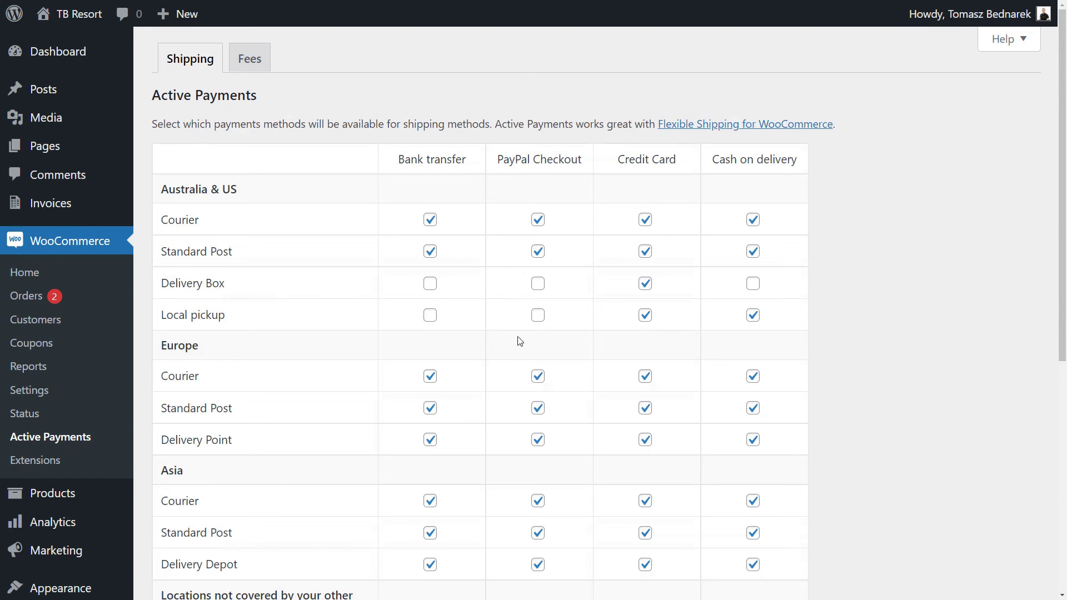
{"action": "scroll", "coordinate": [519, 340], "scroll_direction": "down", "scroll_amount": 3}
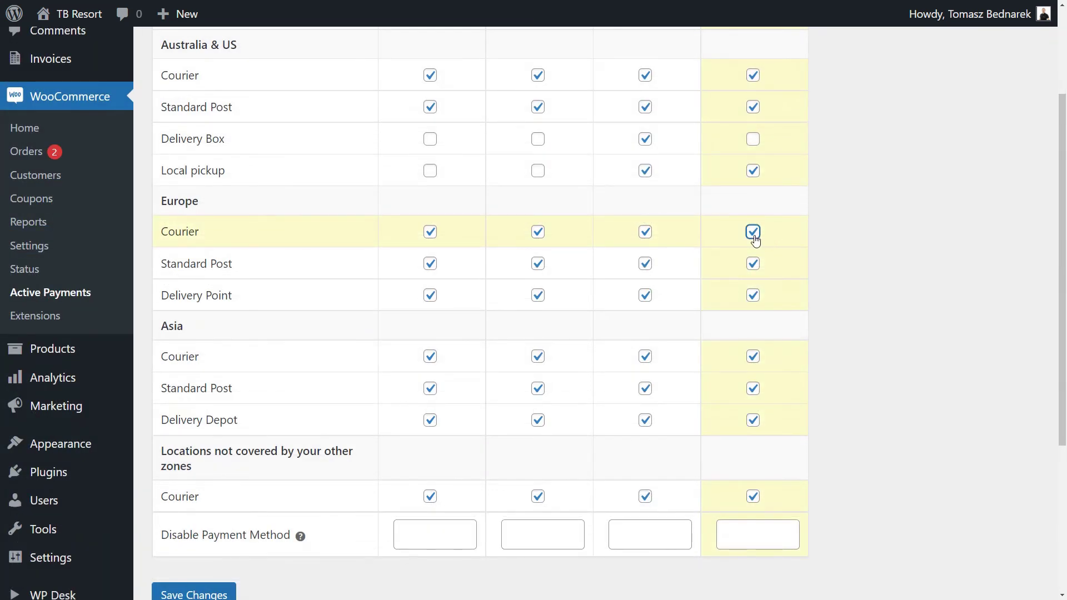
{"action": "left_click", "coordinate": [753, 265]}
{"action": "left_click", "coordinate": [754, 296]}
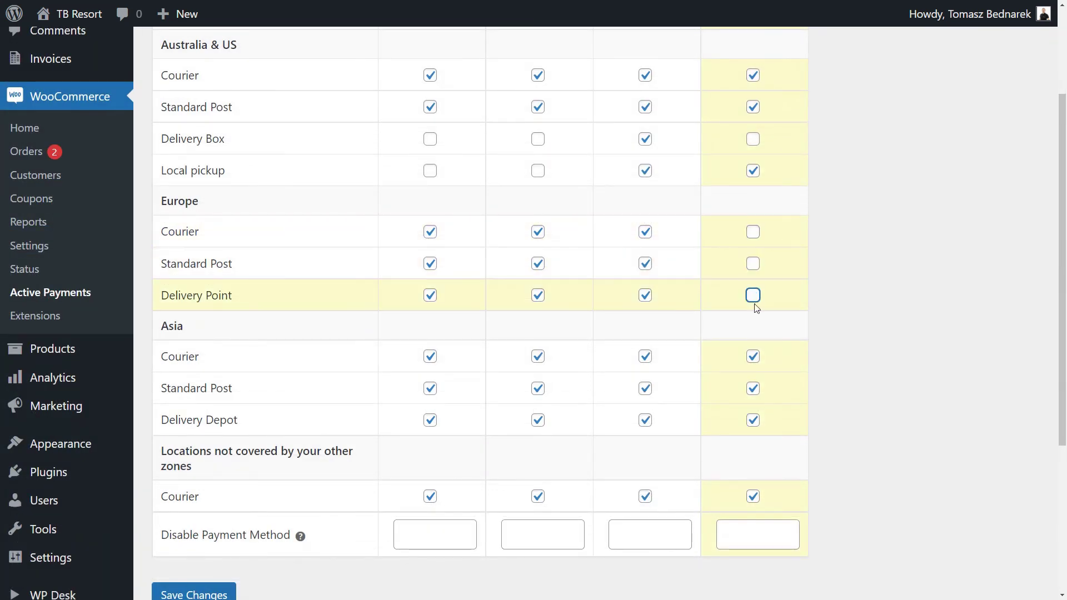
{"action": "left_click", "coordinate": [754, 358]}
{"action": "left_click", "coordinate": [753, 388]}
{"action": "left_click", "coordinate": [753, 421]}
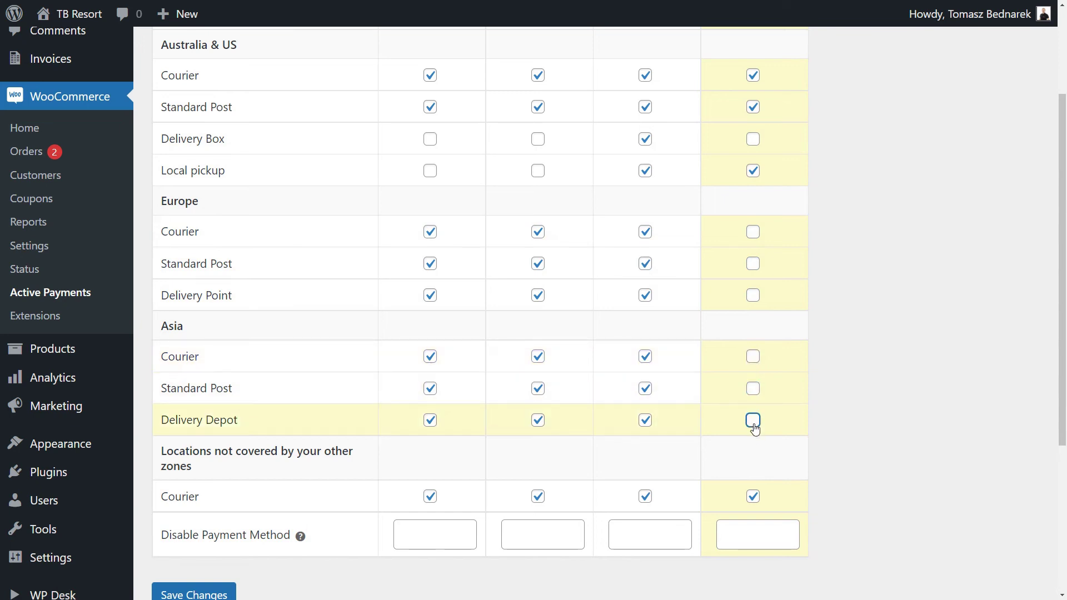
{"action": "left_click", "coordinate": [760, 533]}
{"action": "type", "text": "200"}
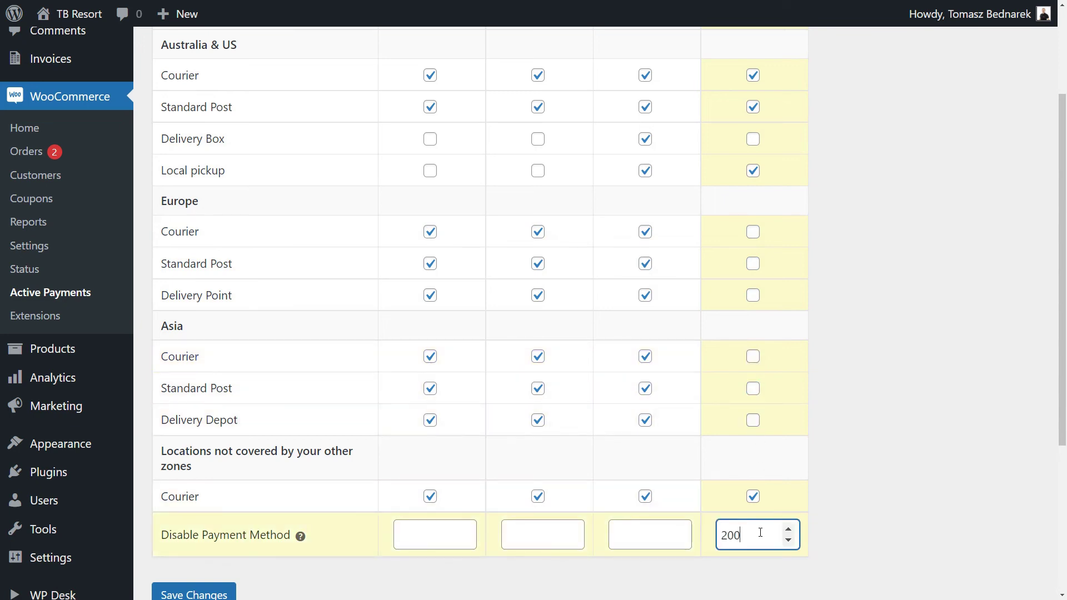
{"action": "left_click", "coordinate": [194, 594]}
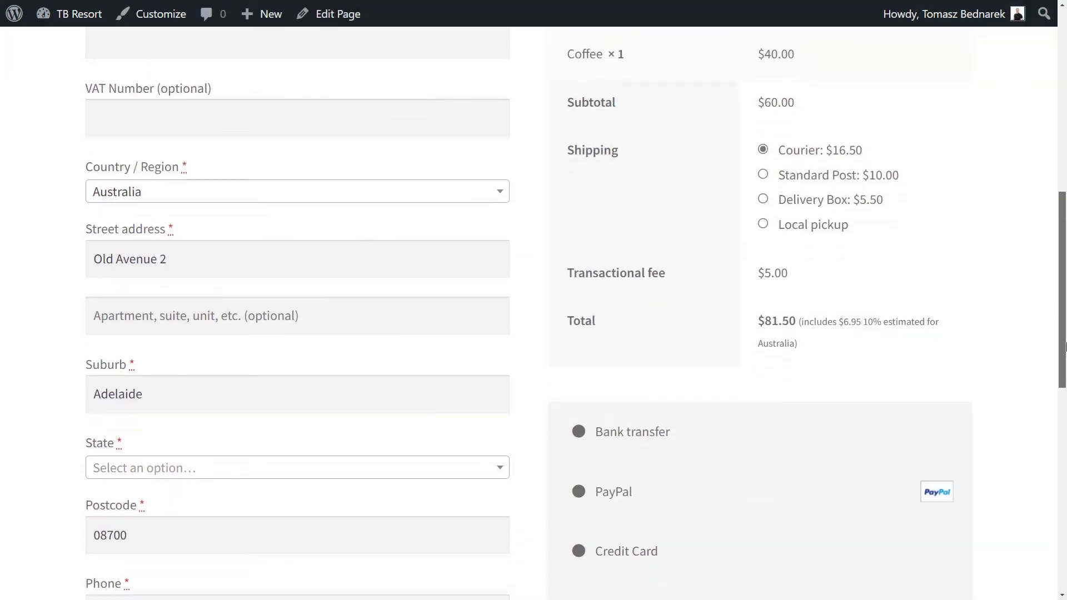
Change the checkout country to Austria and check that cash on delivery is missing from payment methods.
{"action": "scroll", "coordinate": [1066, 347], "scroll_direction": "down", "scroll_amount": 1}
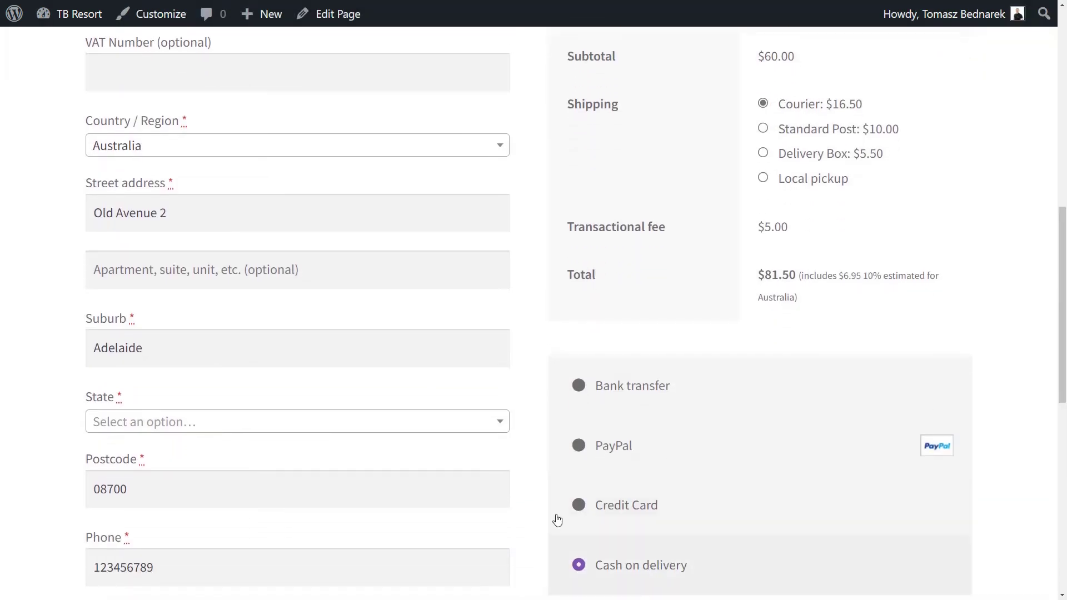
{"action": "left_click", "coordinate": [436, 153]}
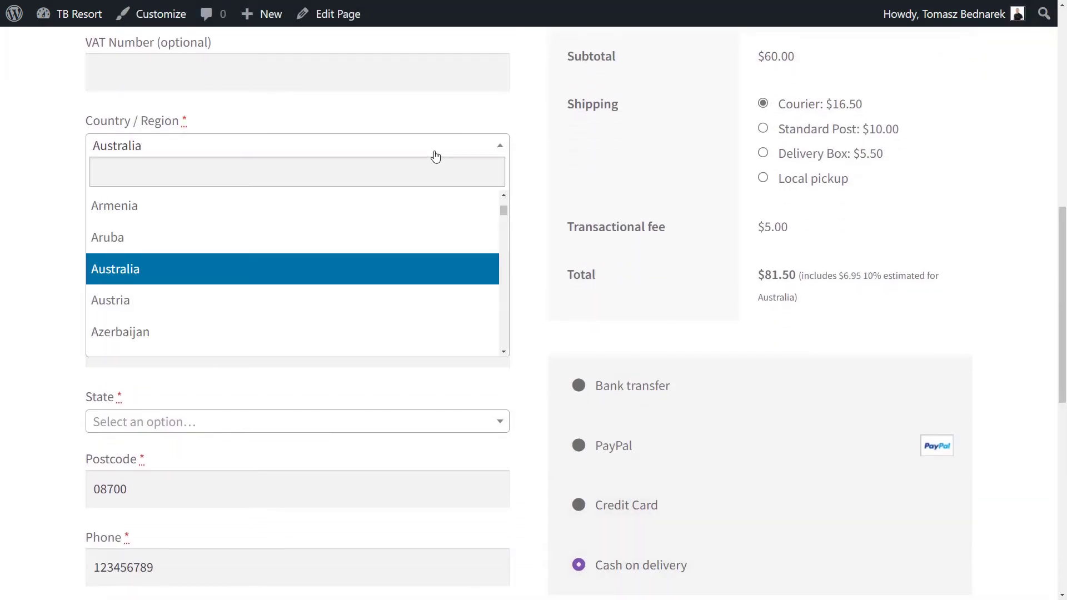
{"action": "left_click", "coordinate": [282, 297]}
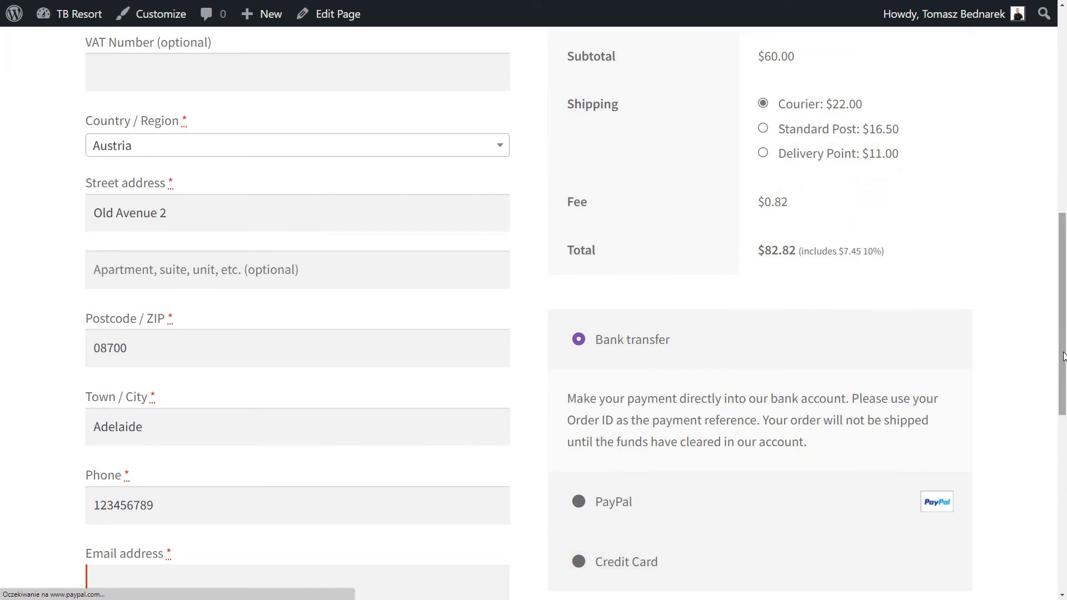
{"action": "left_click_drag", "start_coordinate": [1064, 359], "coordinate": [1063, 388]}
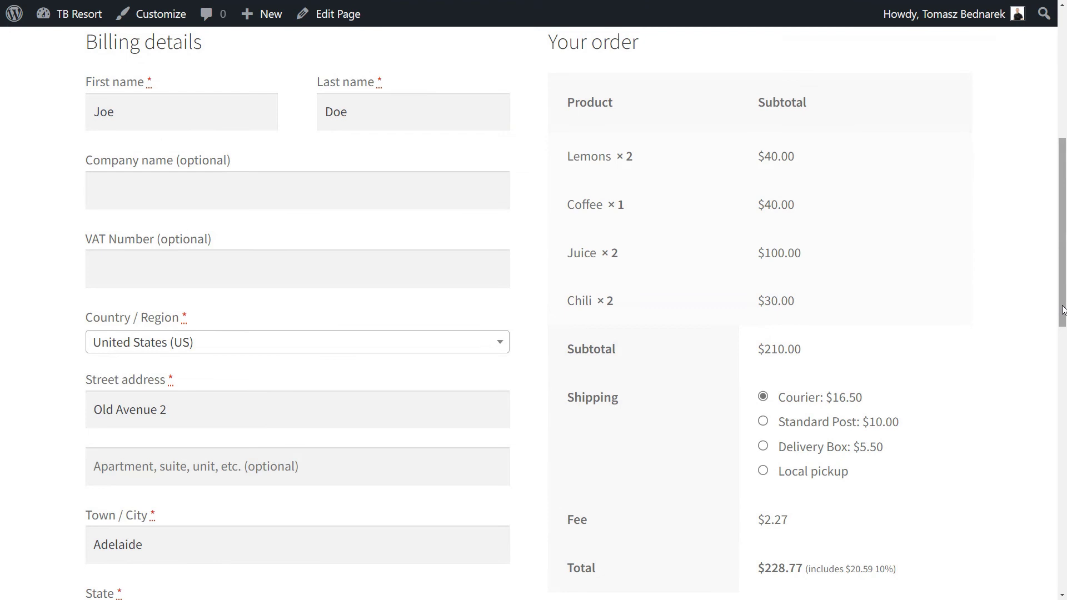
{"action": "left_click_drag", "start_coordinate": [1063, 309], "coordinate": [1063, 432]}
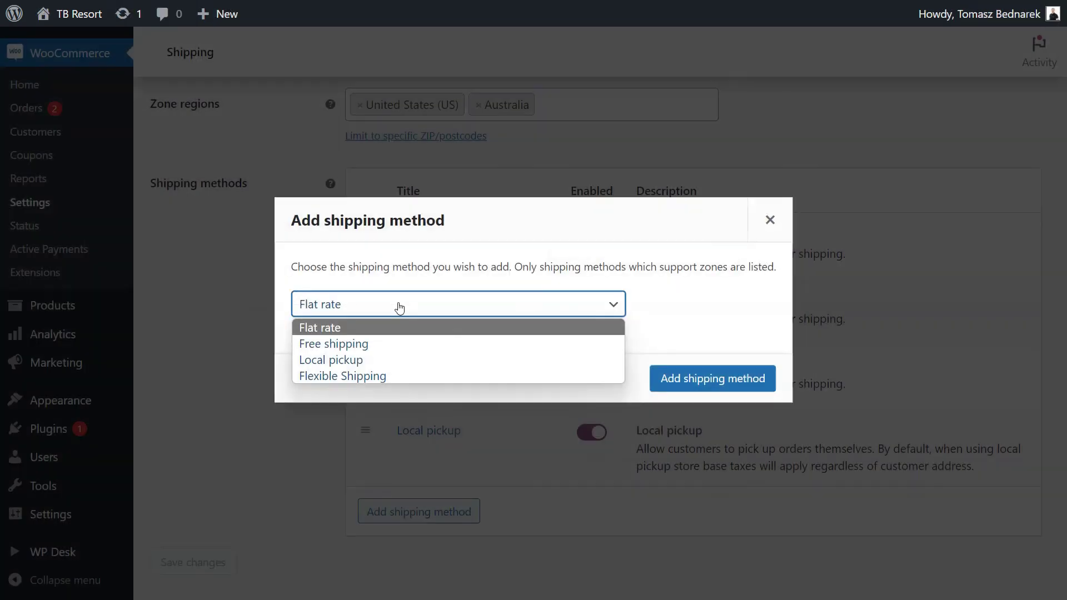
Add a Flexible Shipping method to the Australia & US zone and open its settings.
{"action": "left_click", "coordinate": [385, 379]}
{"action": "left_click", "coordinate": [763, 392]}
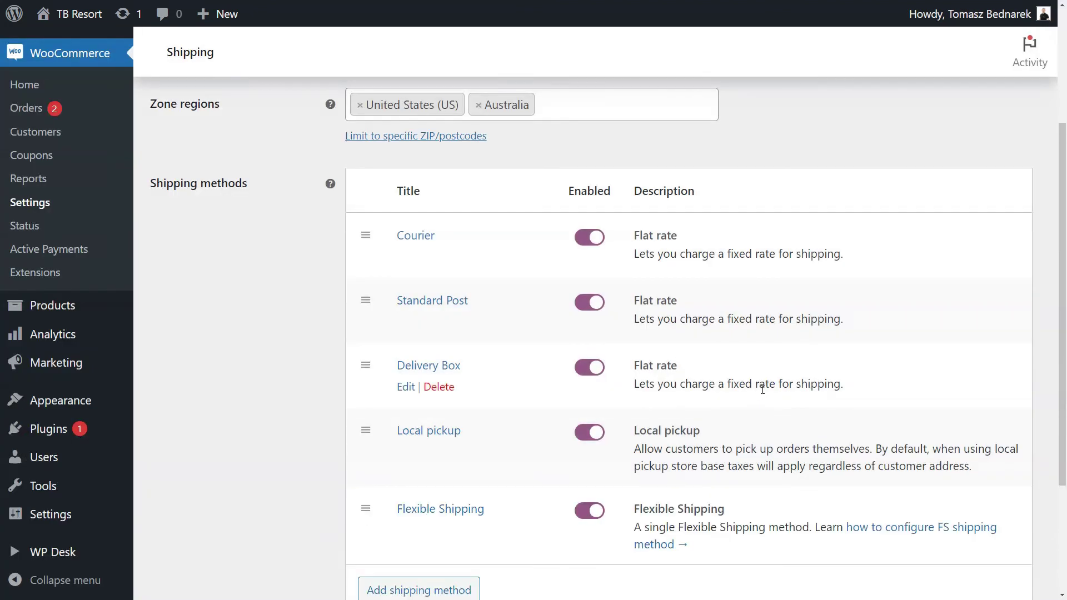
{"action": "left_click", "coordinate": [409, 530]}
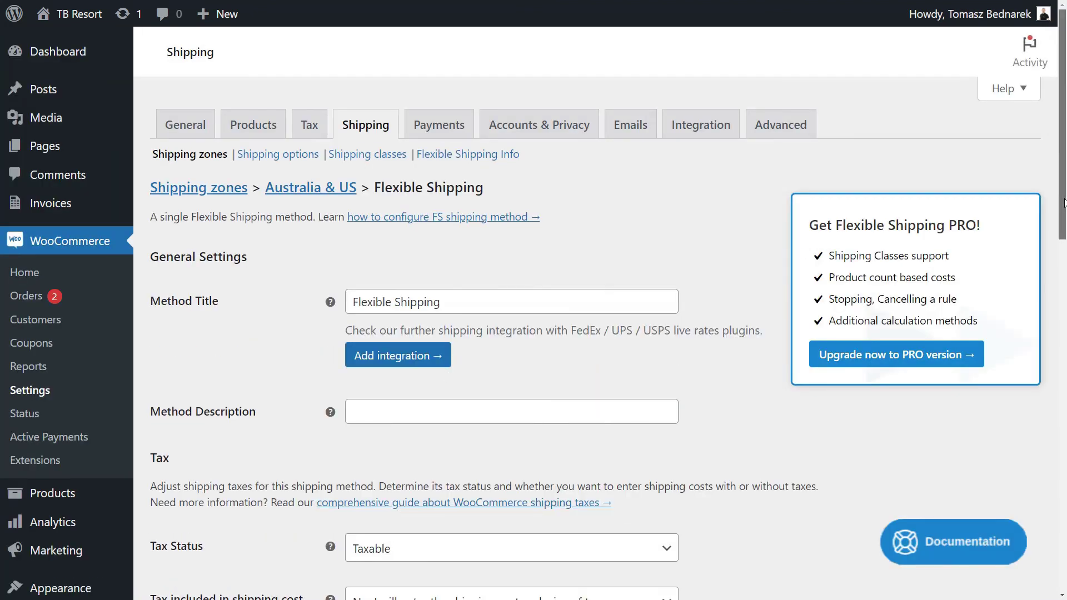
{"action": "left_click_drag", "start_coordinate": [1064, 210], "coordinate": [1064, 338]}
{"action": "scroll", "coordinate": [508, 273], "scroll_direction": "down", "scroll_amount": 3}
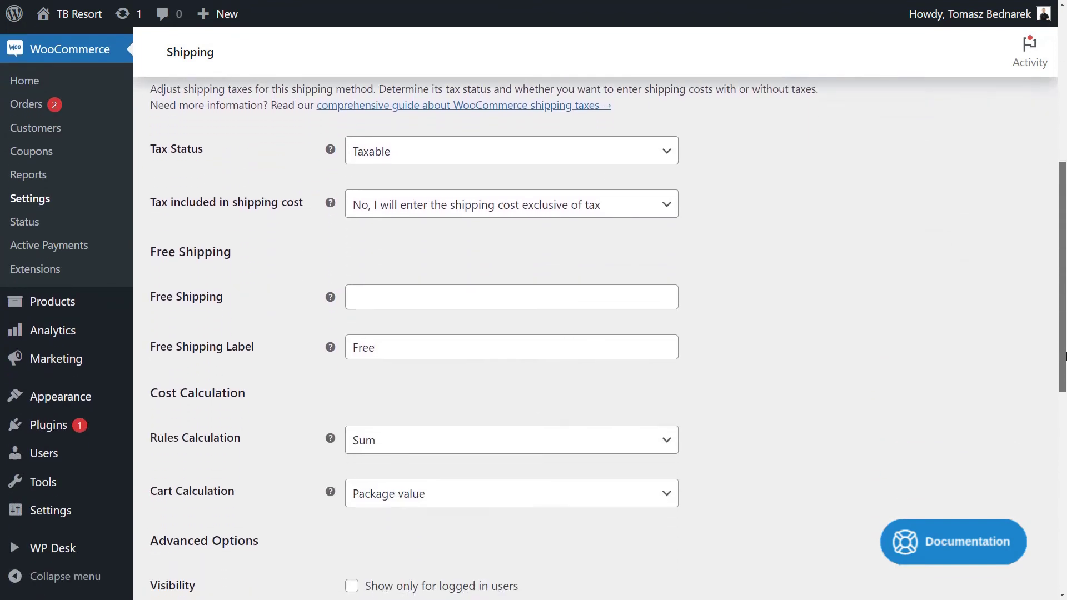
{"action": "scroll", "coordinate": [494, 271], "scroll_direction": "down", "scroll_amount": 8}
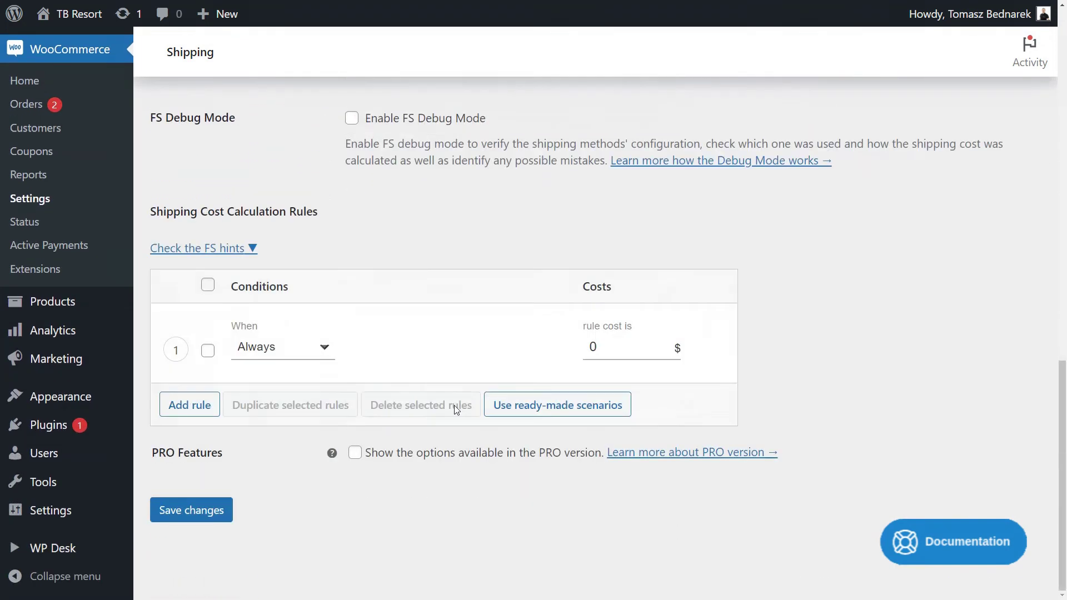
Base the cost rule on weight, add a second rule, and apply the Weight-based shipping scenario.
{"action": "left_click", "coordinate": [332, 355]}
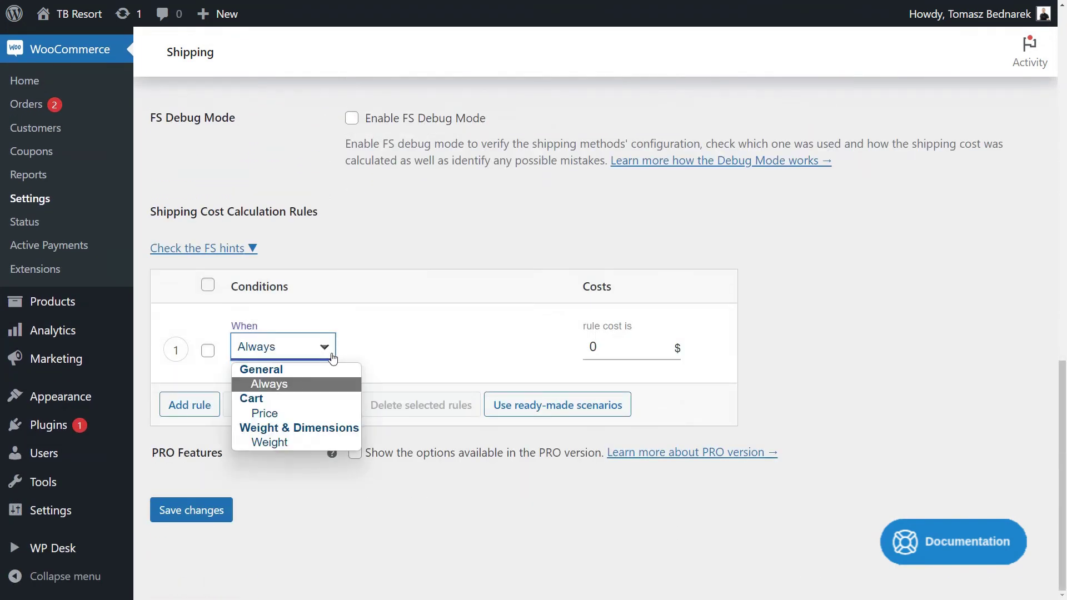
{"action": "left_click", "coordinate": [282, 413]}
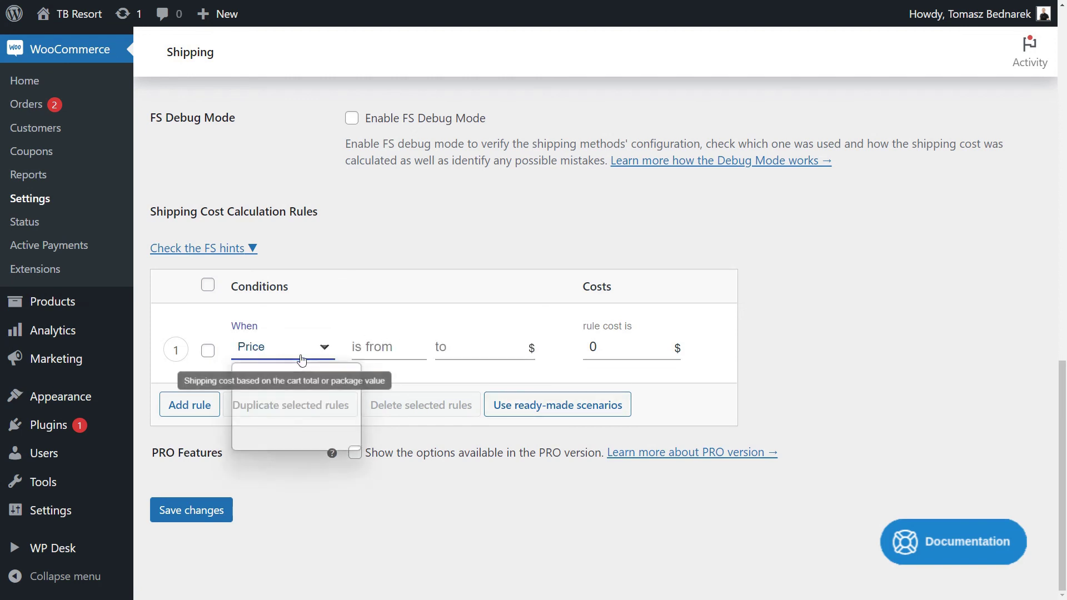
{"action": "left_click", "coordinate": [278, 349]}
{"action": "left_click", "coordinate": [285, 438]}
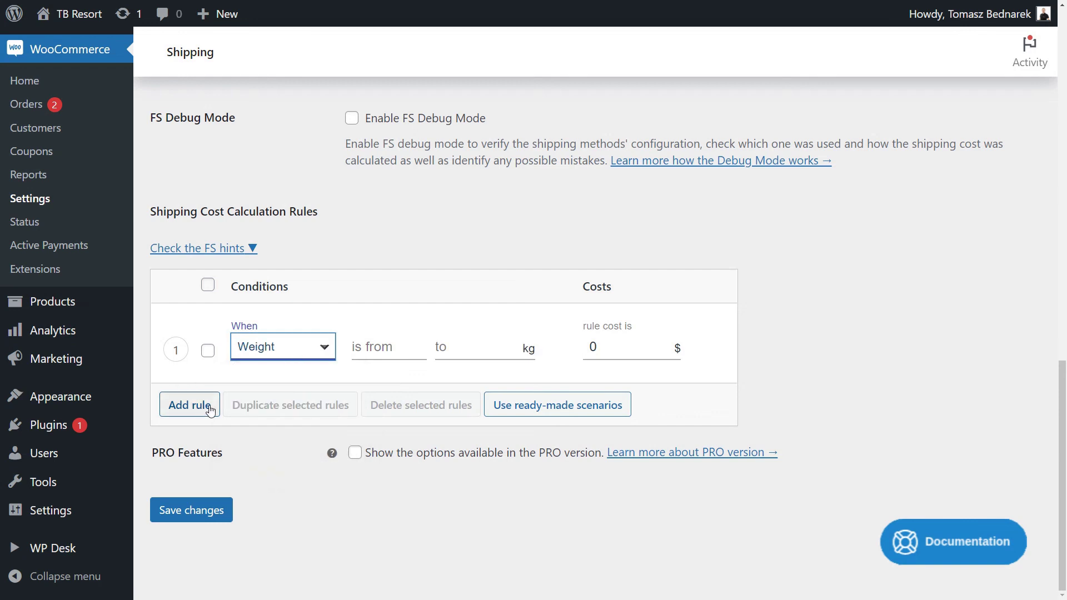
{"action": "left_click", "coordinate": [191, 405]}
{"action": "left_click", "coordinate": [534, 492]}
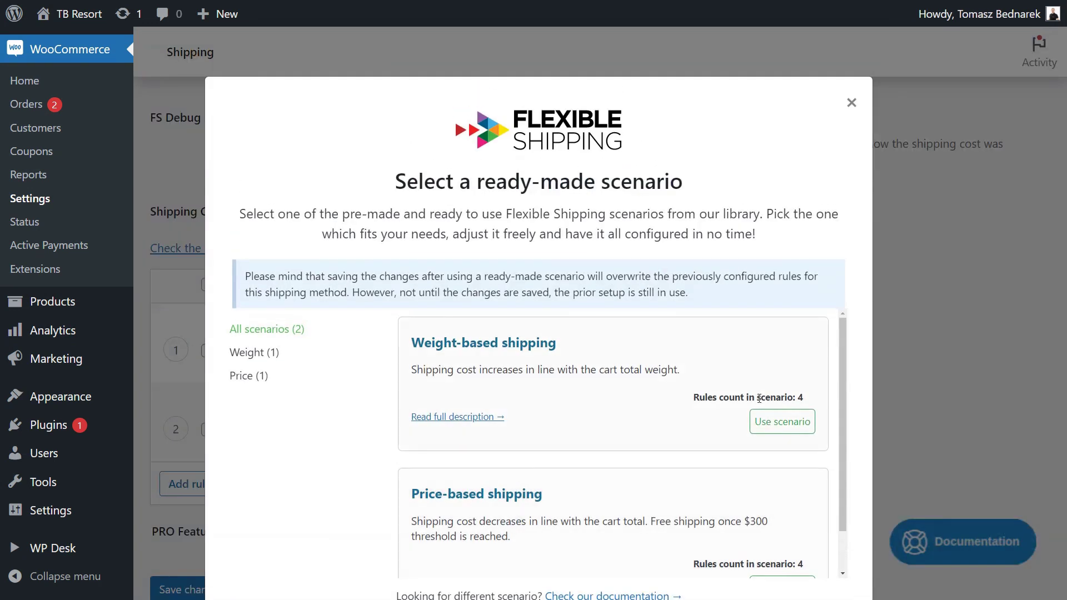
{"action": "left_click", "coordinate": [777, 426]}
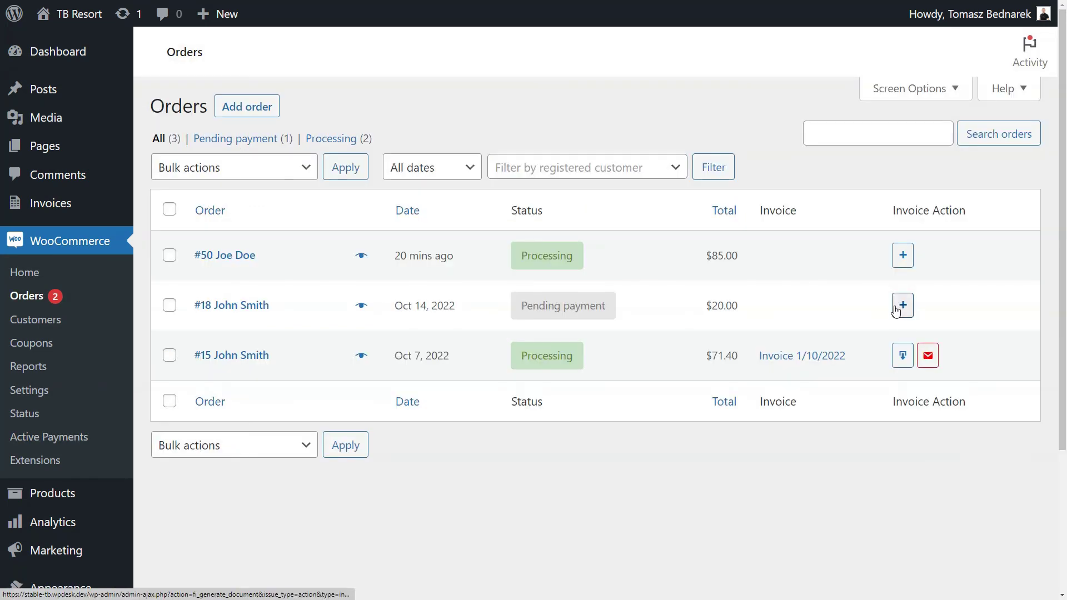
Generate invoices for the pending-payment and newest orders, then open the newest order's invoice PDF.
{"action": "left_click", "coordinate": [903, 305]}
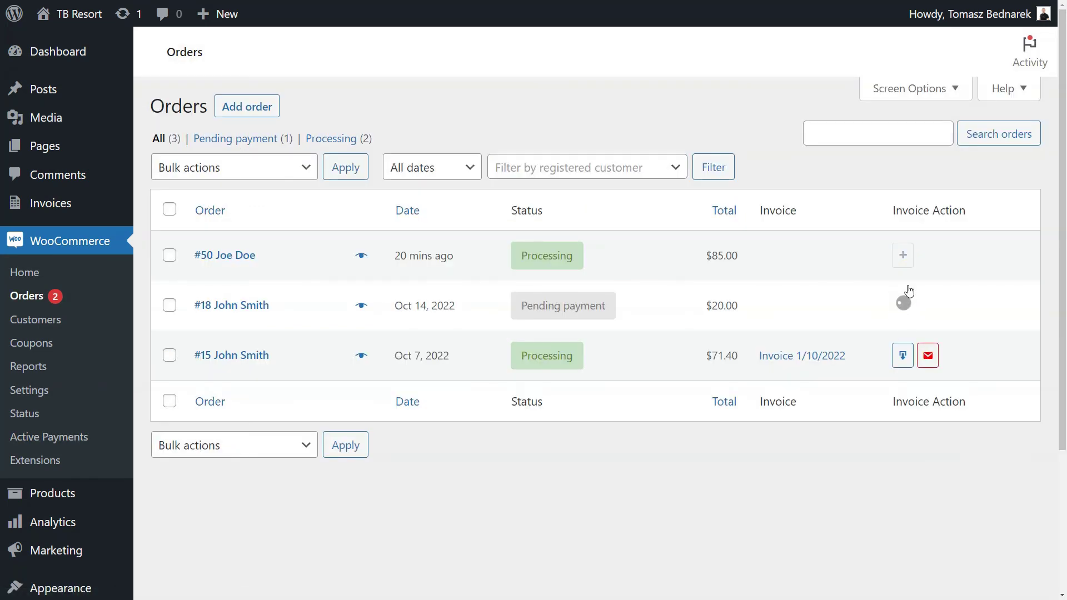
{"action": "left_click", "coordinate": [903, 261]}
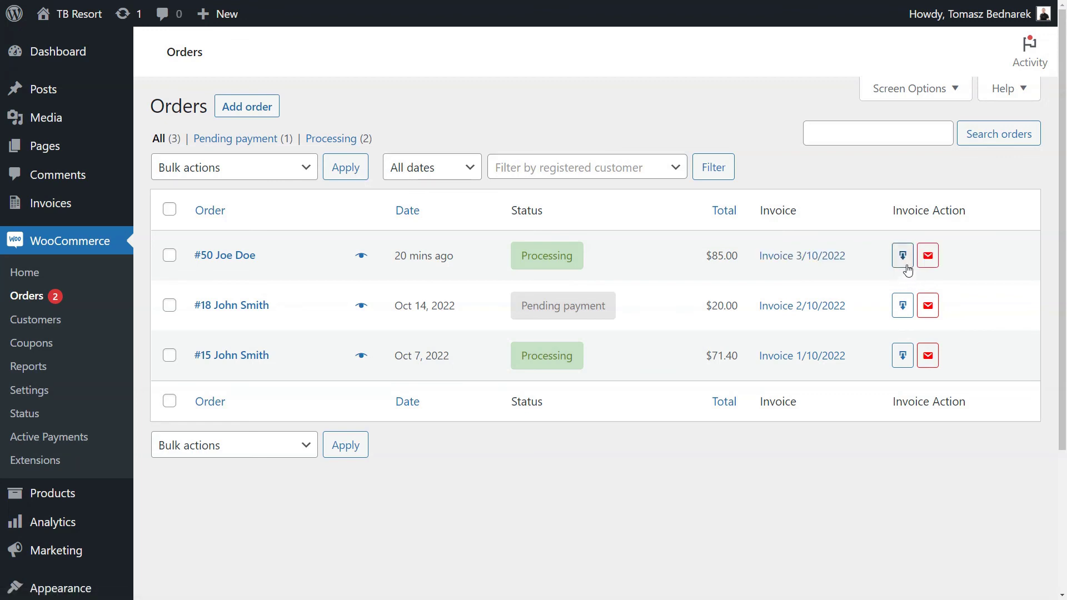
{"action": "left_click", "coordinate": [906, 266]}
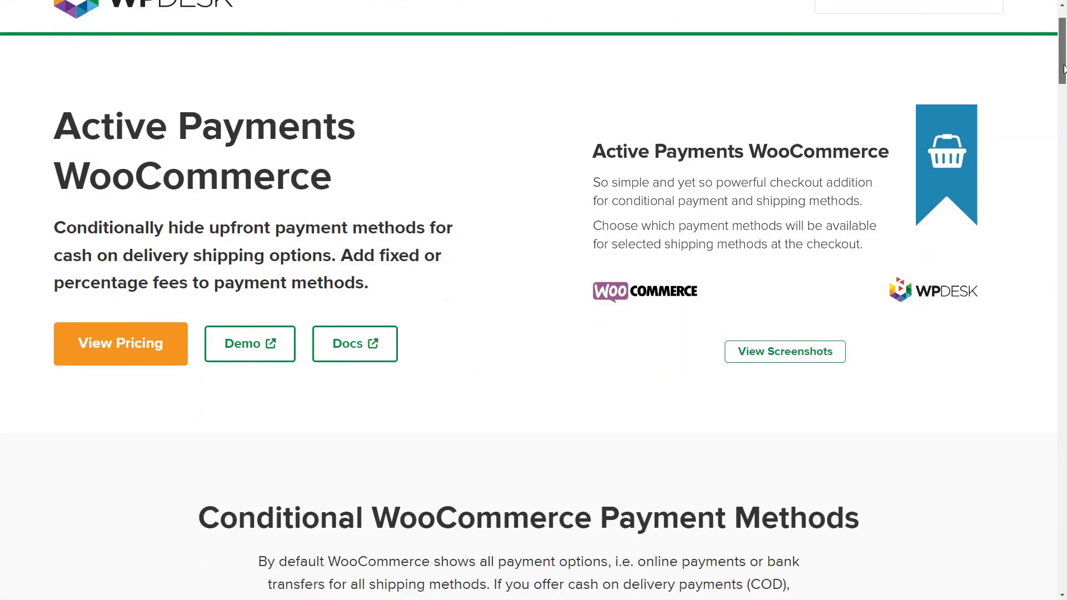
On the demo signup page, tick 'I confirm that this is a valid e-mail address'.
{"action": "scroll", "coordinate": [1064, 111], "scroll_direction": "down", "scroll_amount": 5}
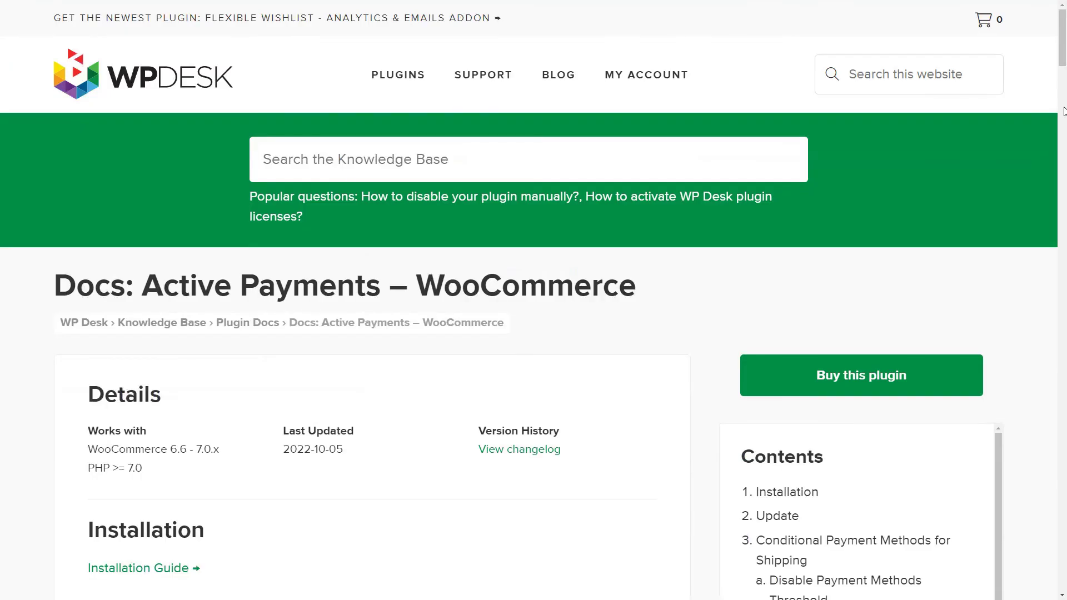
{"action": "scroll", "coordinate": [1064, 96], "scroll_direction": "down", "scroll_amount": 5}
{"action": "scroll", "coordinate": [1065, 95], "scroll_direction": "down", "scroll_amount": 5}
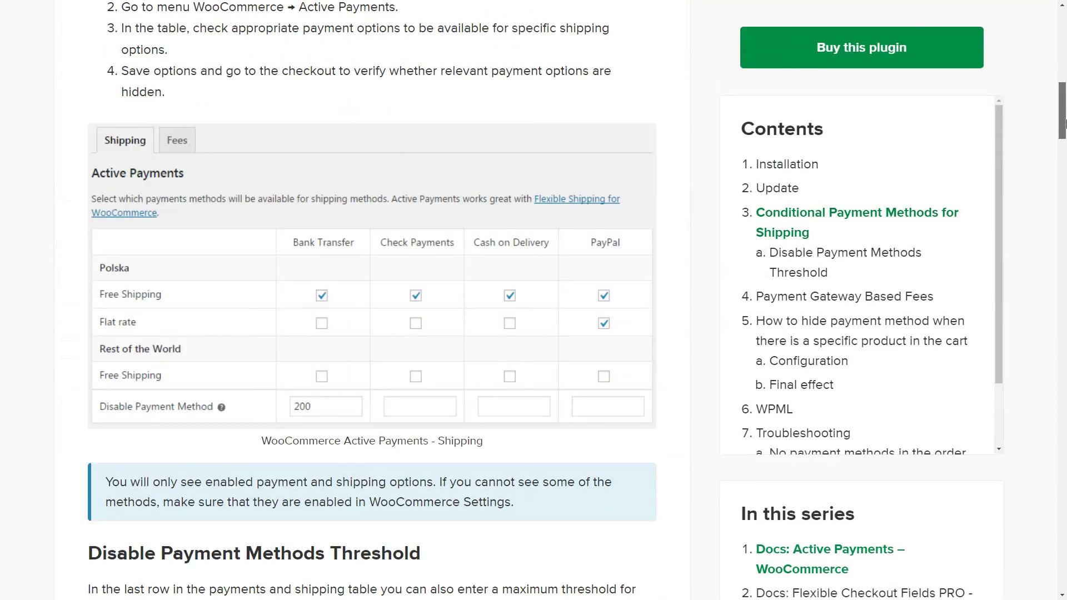
{"action": "scroll", "coordinate": [1065, 123], "scroll_direction": "down", "scroll_amount": 7}
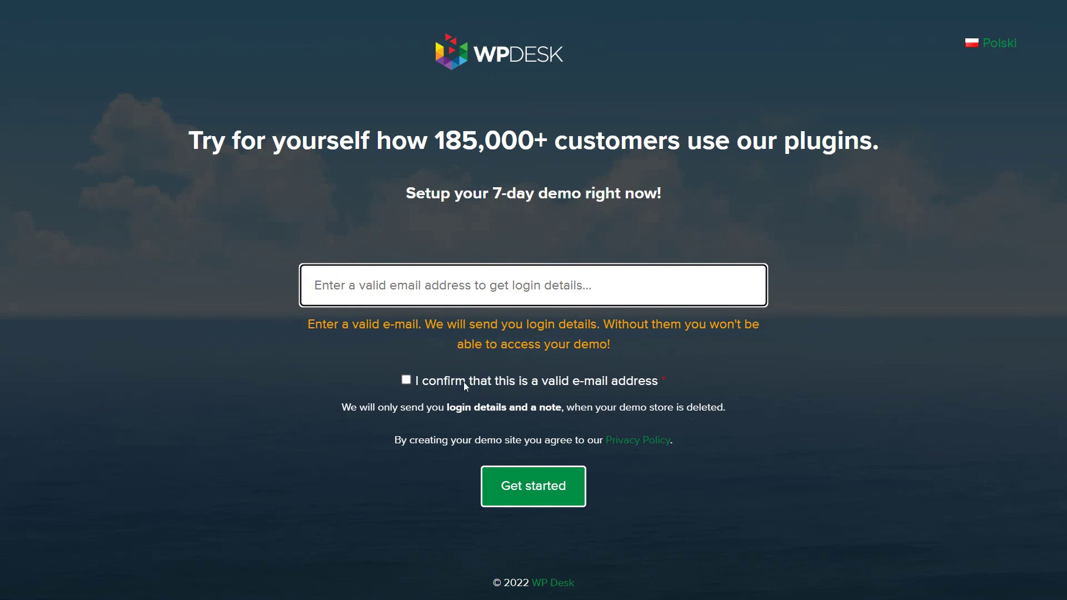
{"action": "left_click", "coordinate": [407, 382]}
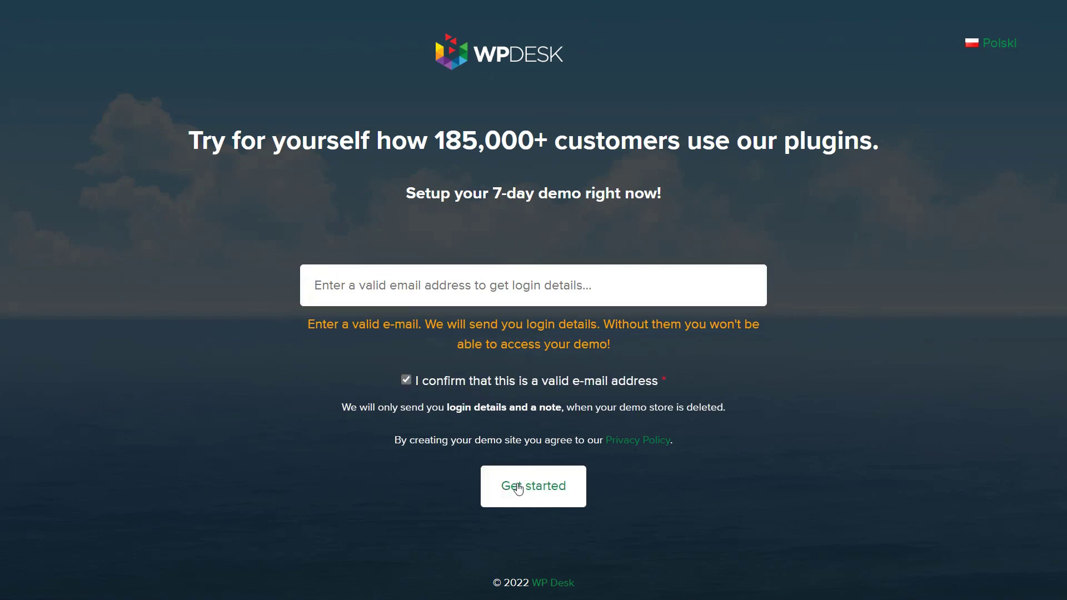